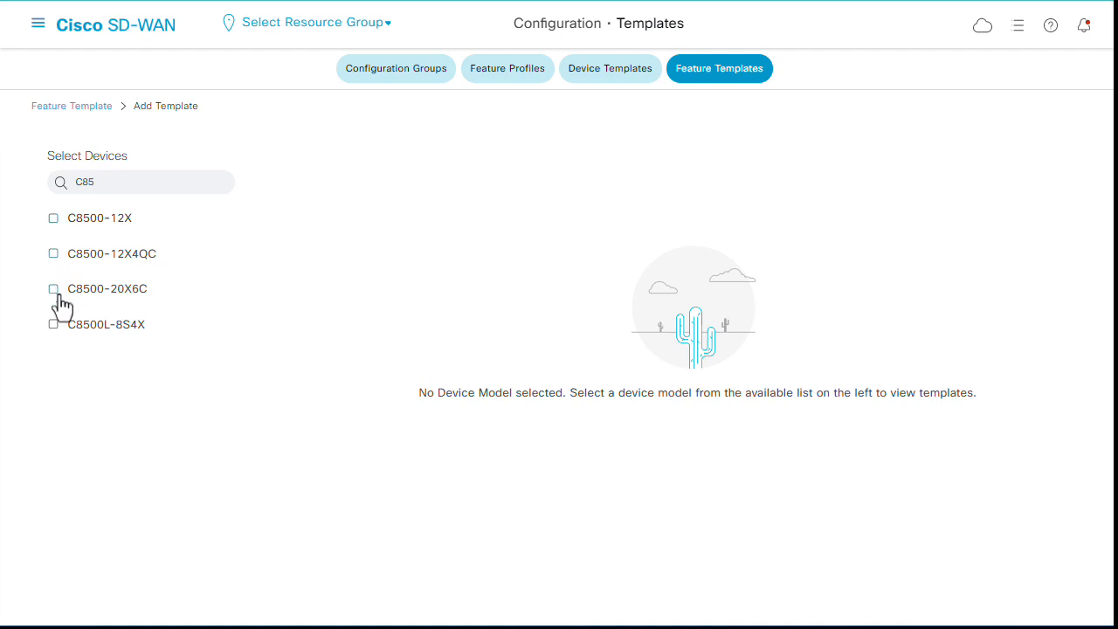
Step: Select the C8500L-8S4X device model and start a Cisco VPN Interface Ethernet feature template for it
left_click(53, 325)
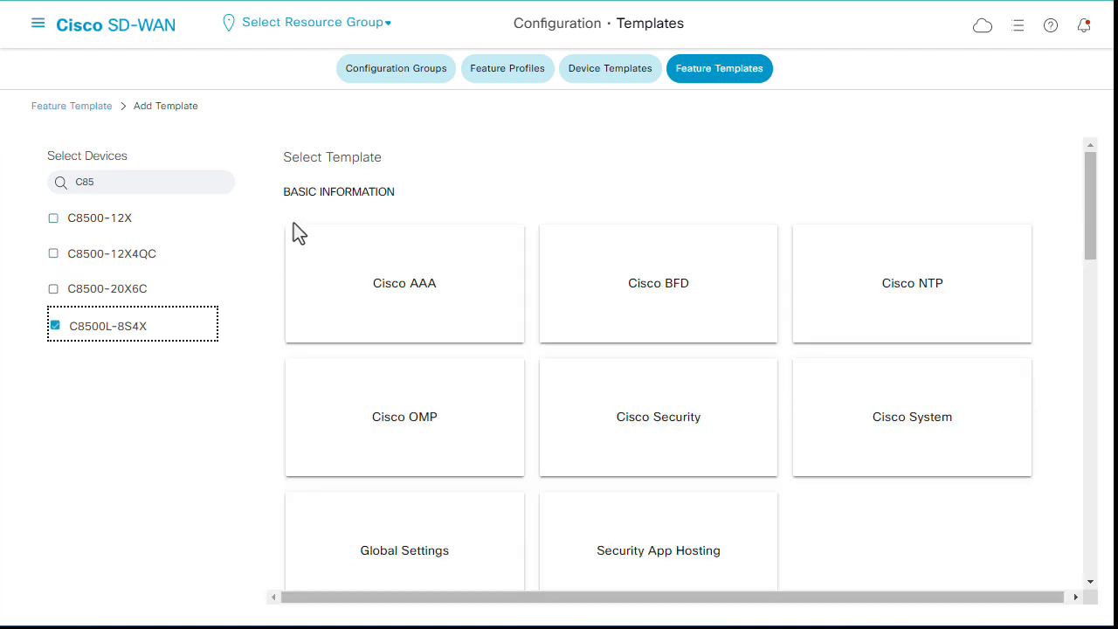
left_click_drag(1090, 250, 1105, 396)
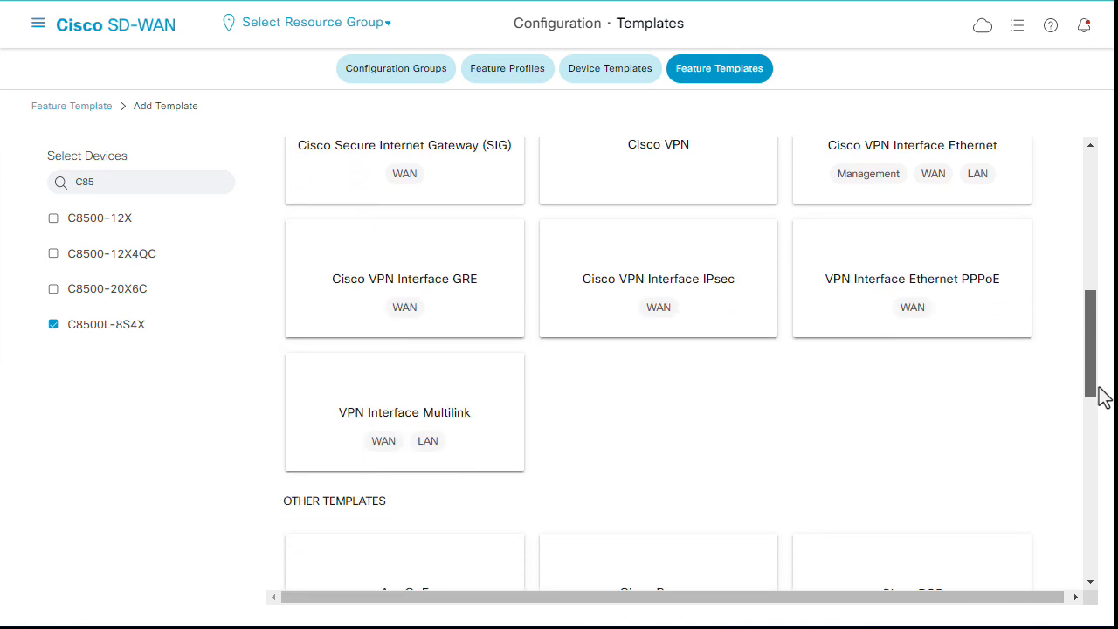
left_click(938, 166)
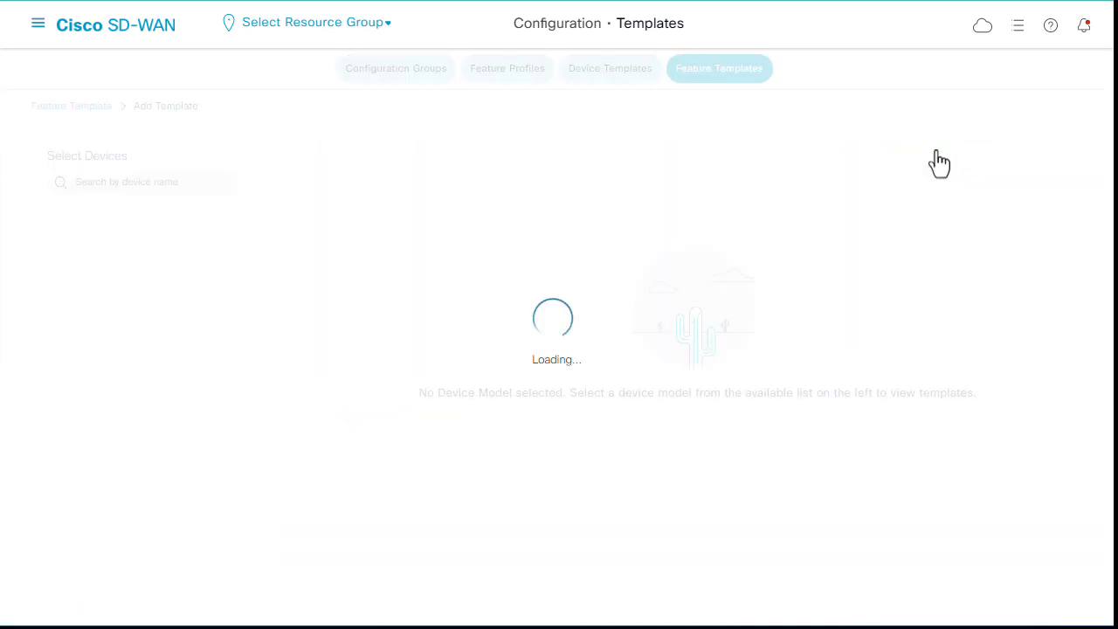
Step: Name the template Tunnel_int_L3-TLOC_Ext and describe it as "Tunnel interface L3 TLOC EXT cedge01"
left_click(387, 184)
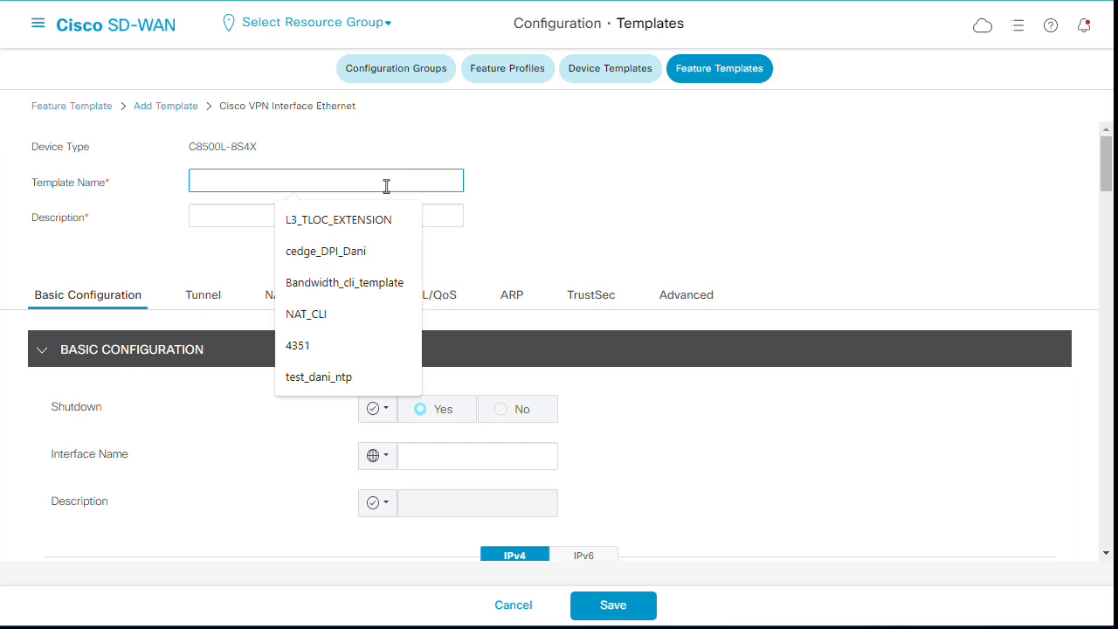
type("Tunnel_int_L3-TLOC_Ext")
key("Tab")
type("Tunnel interface L3 TLOC EXT cedge01")
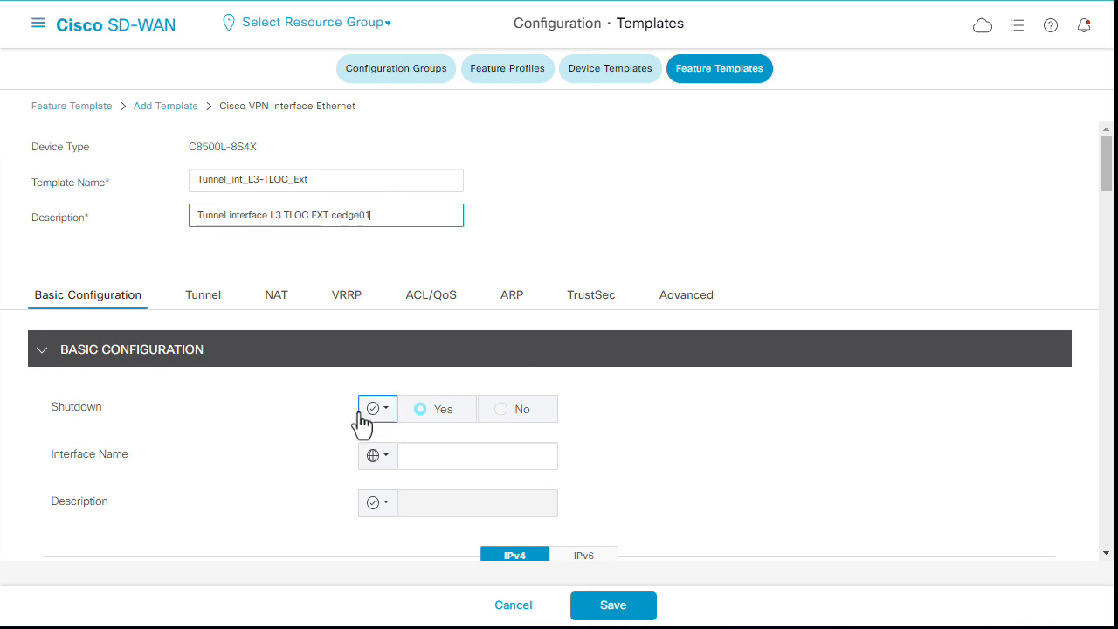
Step: Set the Shutdown option to a global value of No in the basic configuration
left_click(376, 410)
left_click(400, 447)
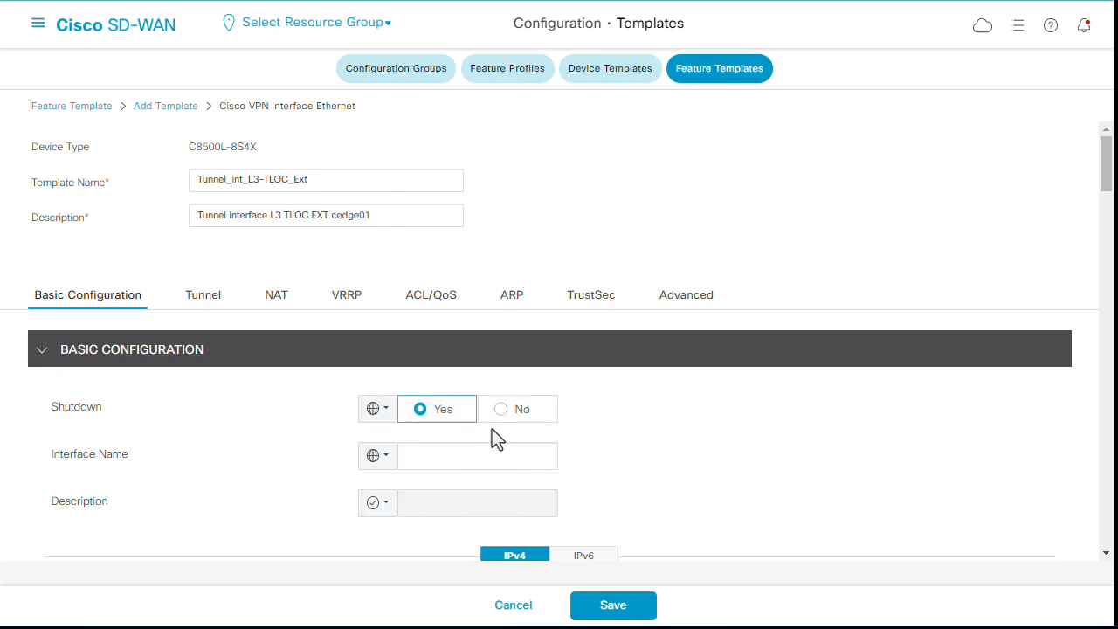
left_click(501, 415)
Step: Set the interface name to GigabitEthernet0/0/6.50, checking cEdge-01's interfaces in the SSH terminal with show ip interface brief
scroll(498, 423, "down", 1)
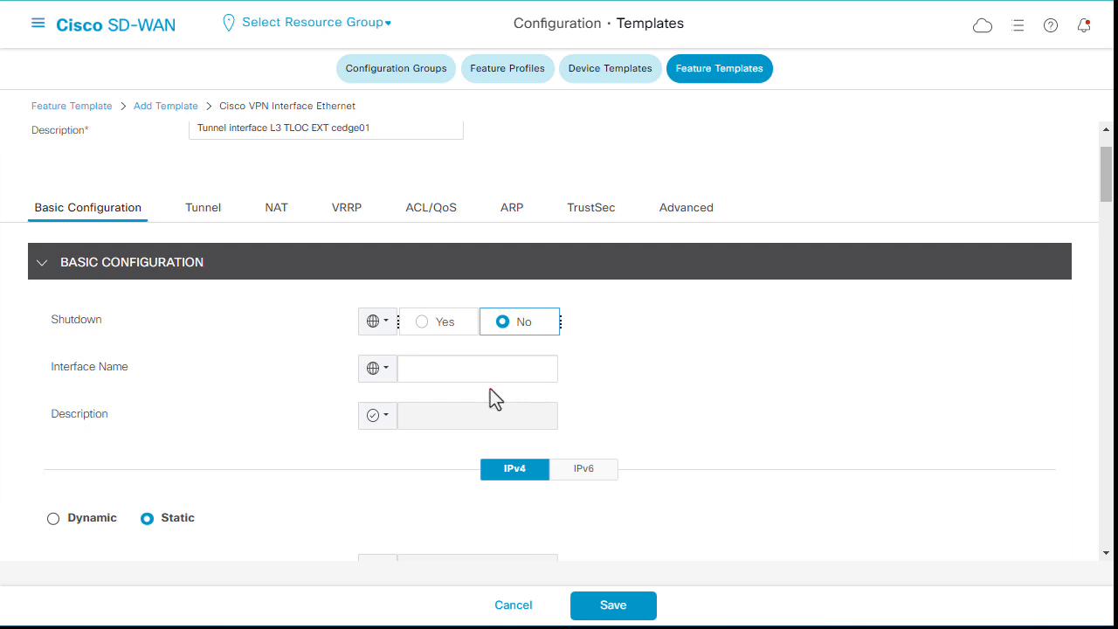
left_click(491, 380)
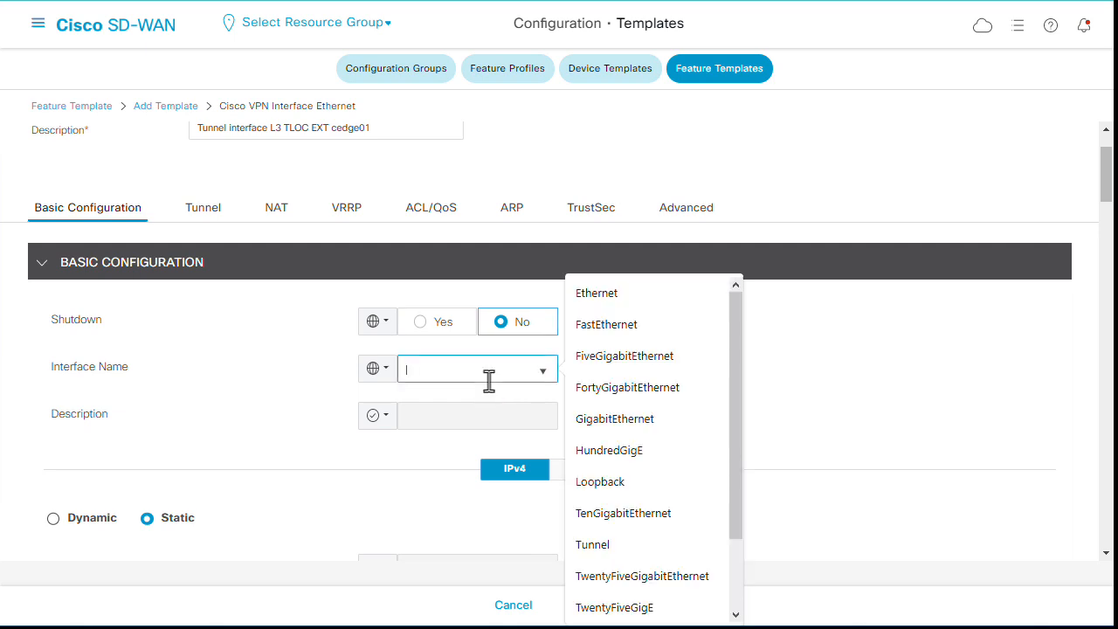
left_click(634, 430)
type("0")
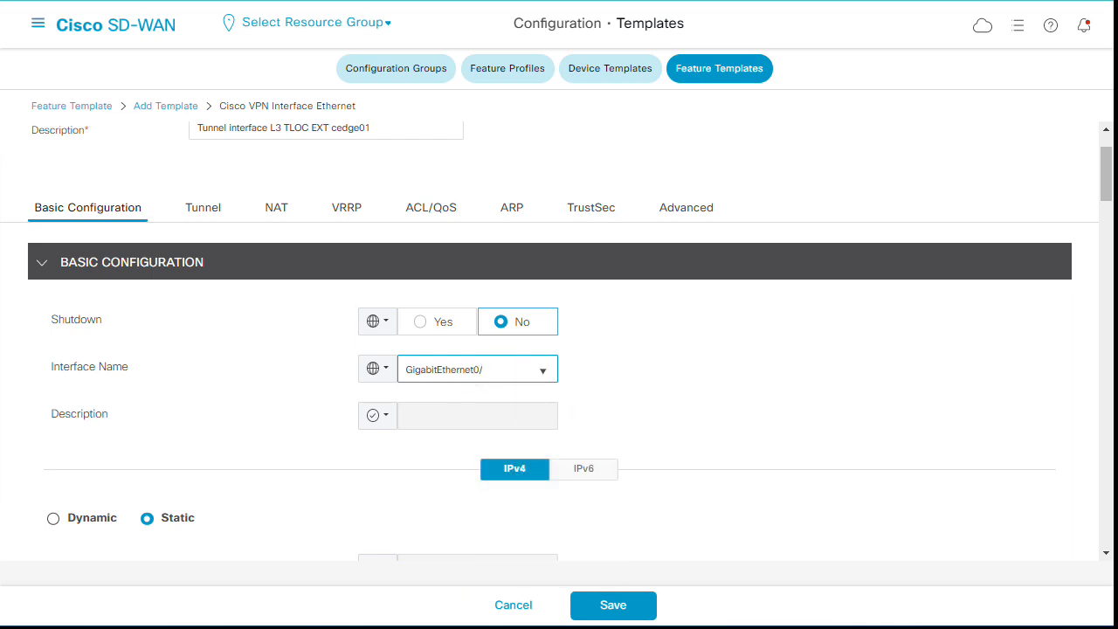
type("/0/6.")
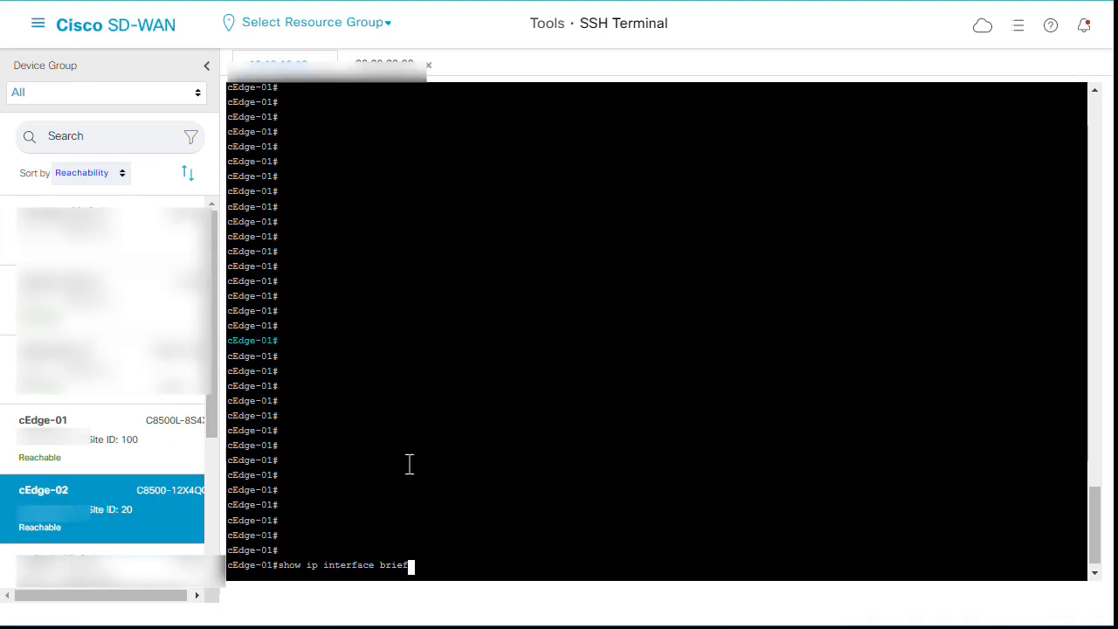
key("Return")
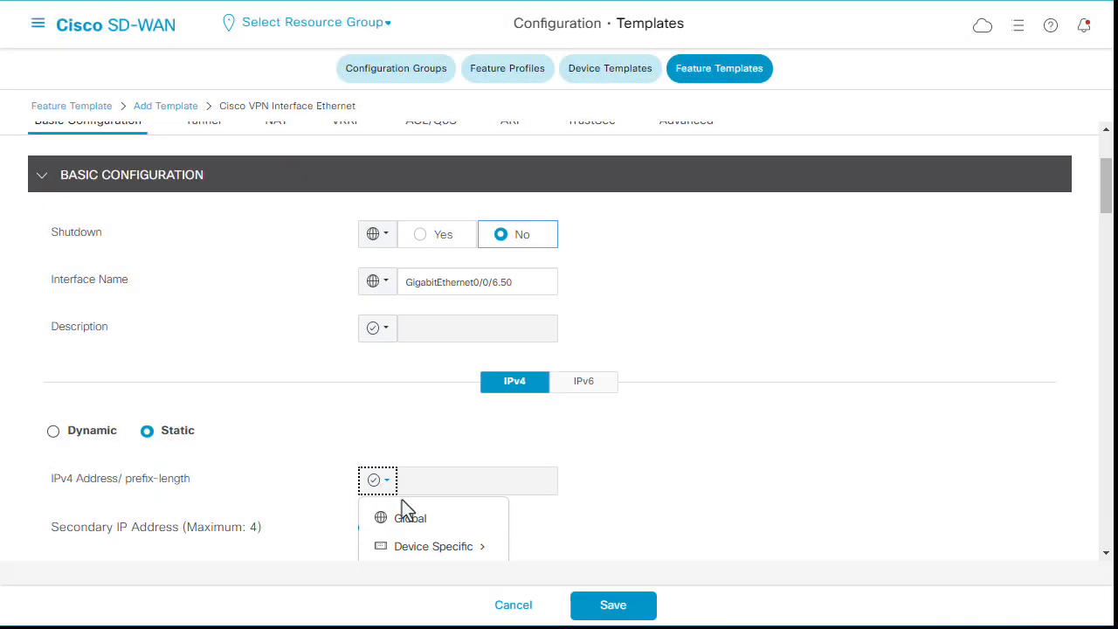
Step: Set the static IPv4 address and prefix length to the global value 192.168.50.2/30
left_click(407, 518)
left_click(515, 481)
type("192")
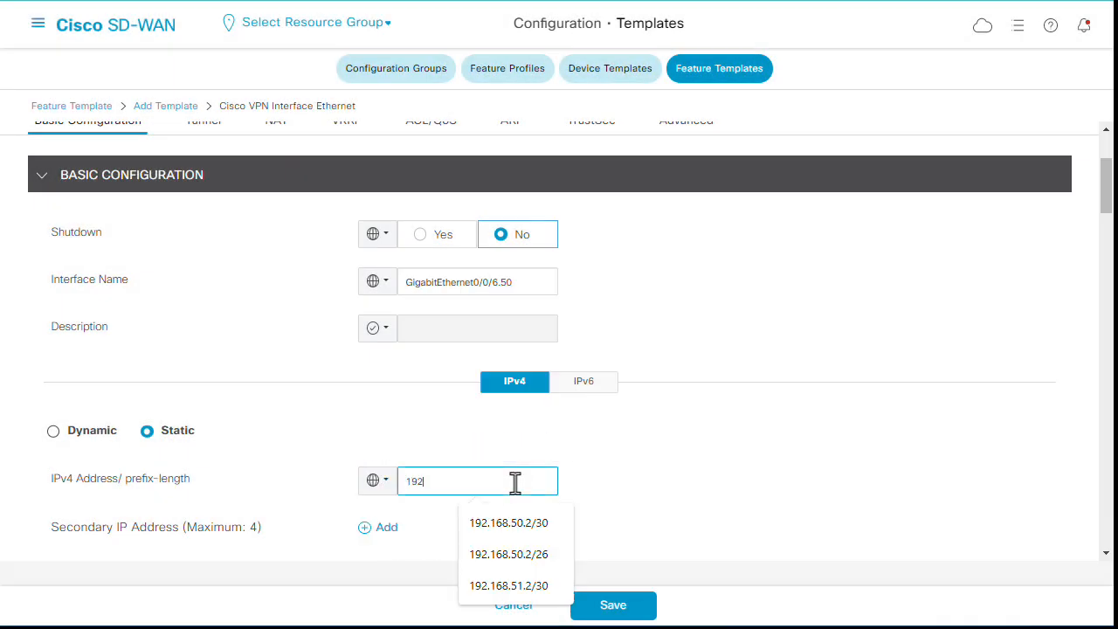
type(".168.50.2/")
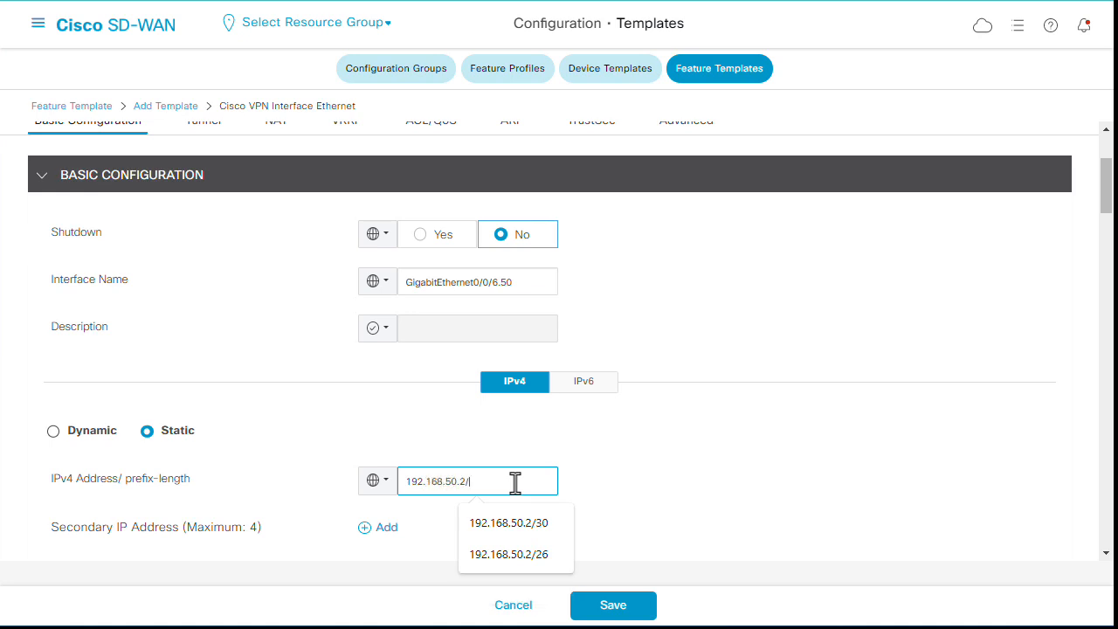
type("30")
Step: Make the Tunnel Interface setting global and turn it on
left_click_drag(1108, 205, 1108, 246)
scroll(671, 308, "down", 3)
left_click(380, 316)
left_click(412, 350)
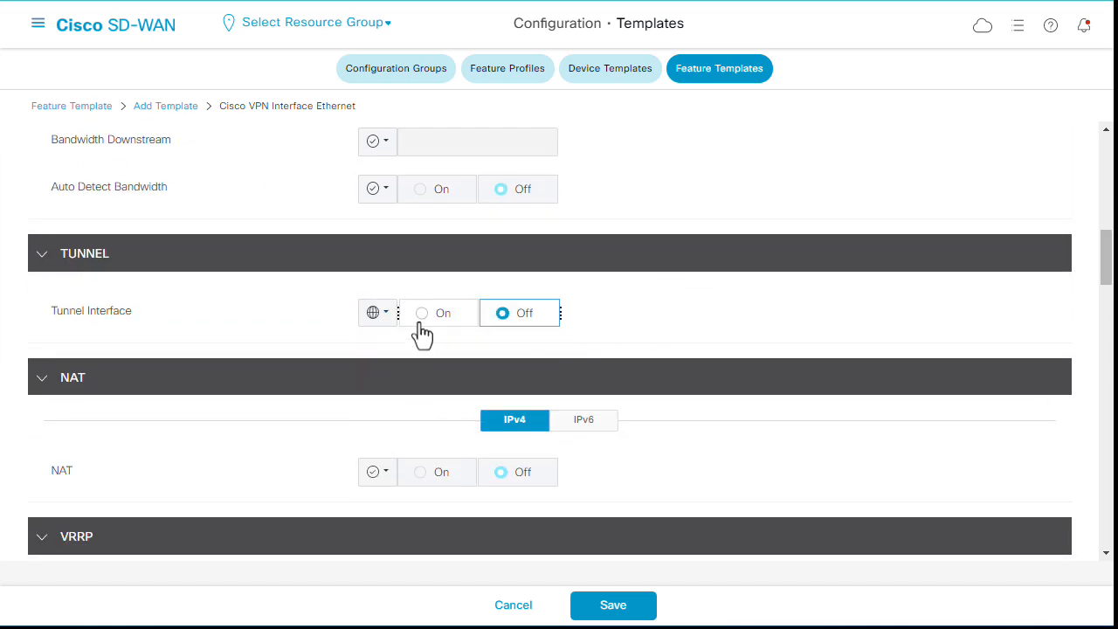
left_click(422, 316)
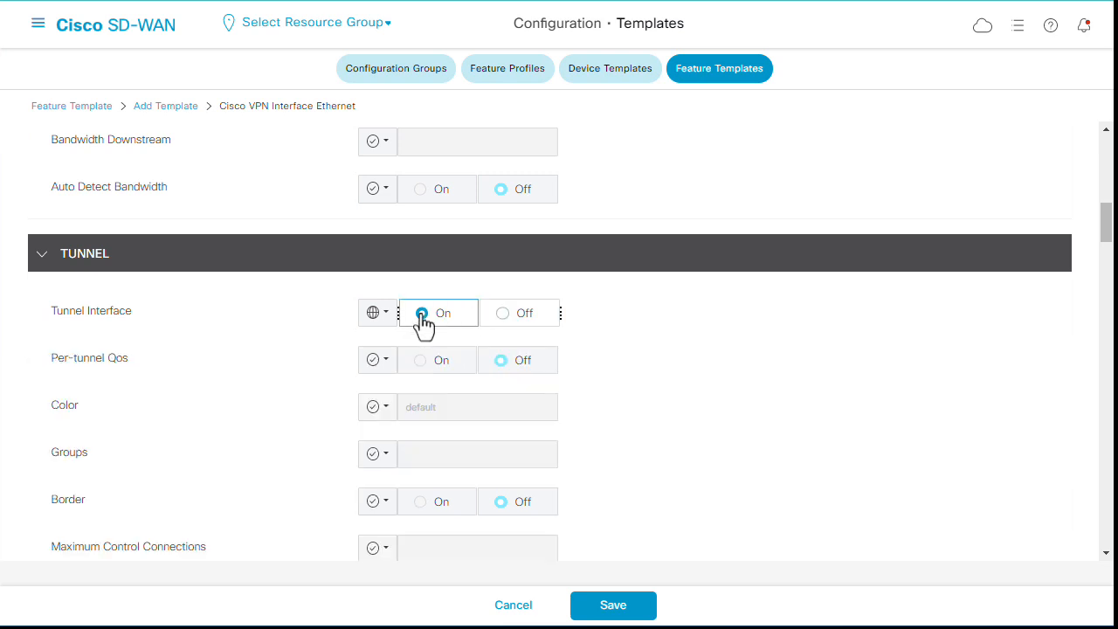
Step: Set the tunnel's color to a global value of blue
left_click(390, 407)
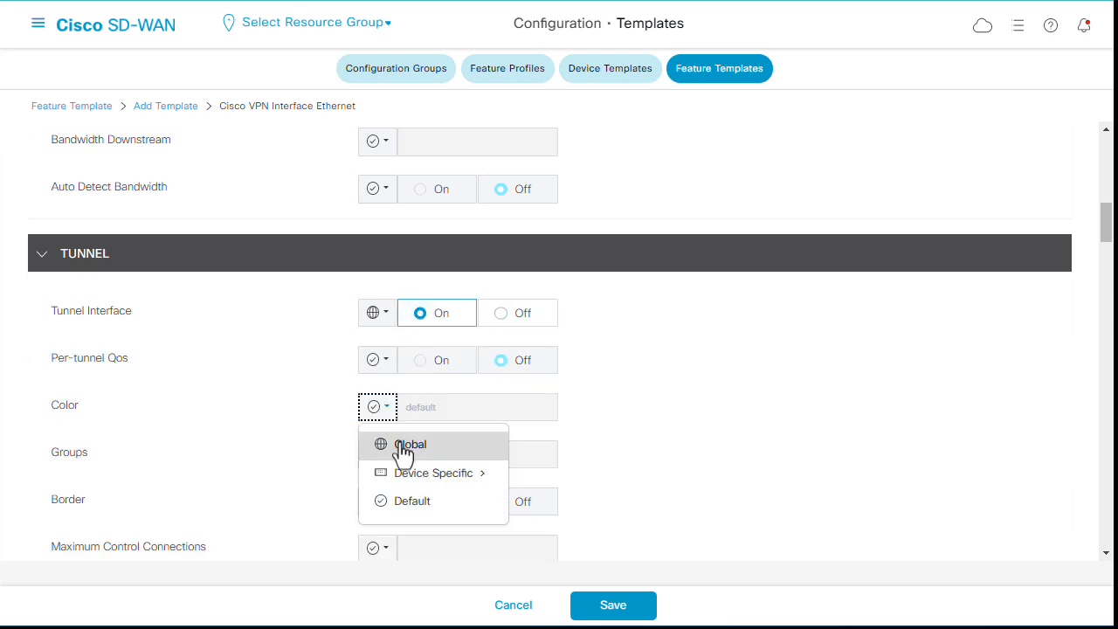
left_click(402, 447)
left_click(486, 411)
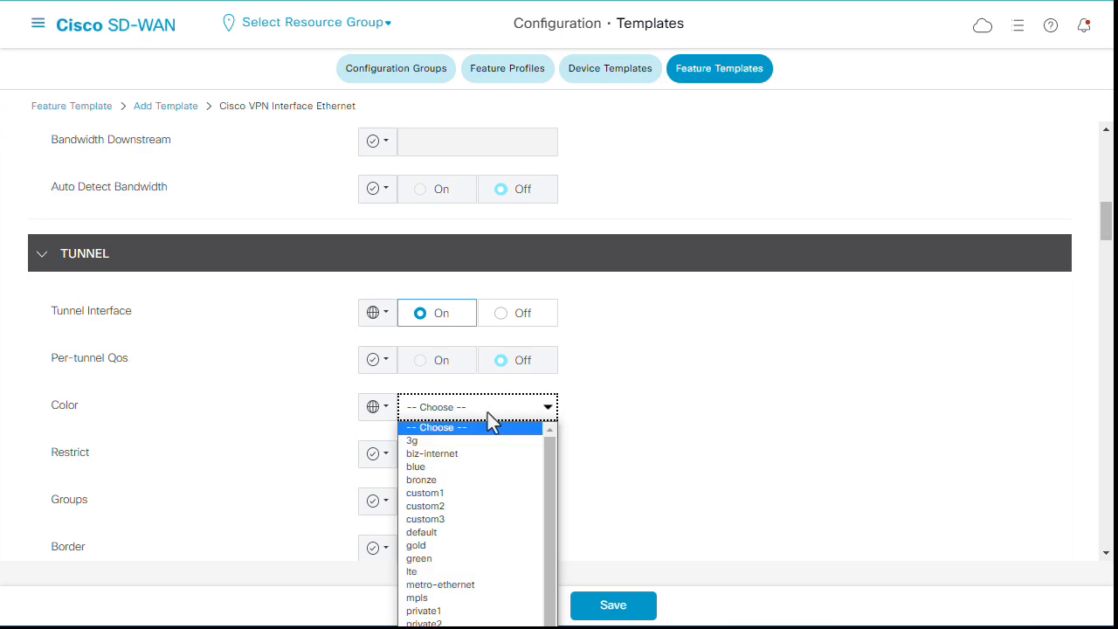
left_click(490, 466)
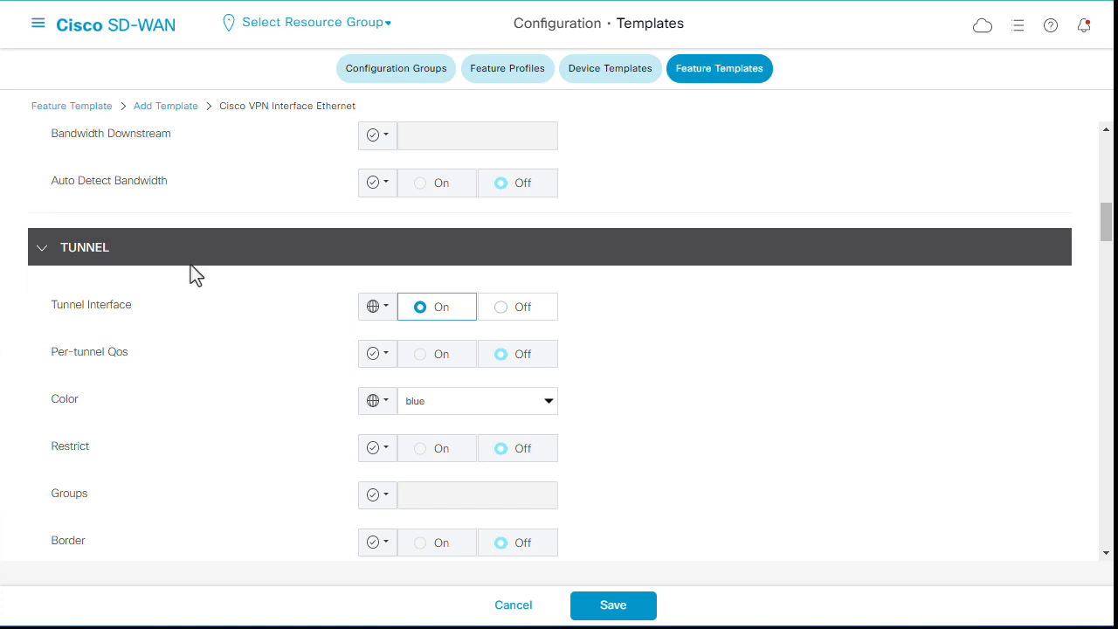
Step: Expand the additional tunnel settings that contain the GRE tunnel destination IP
scroll(190, 265, "down", 10)
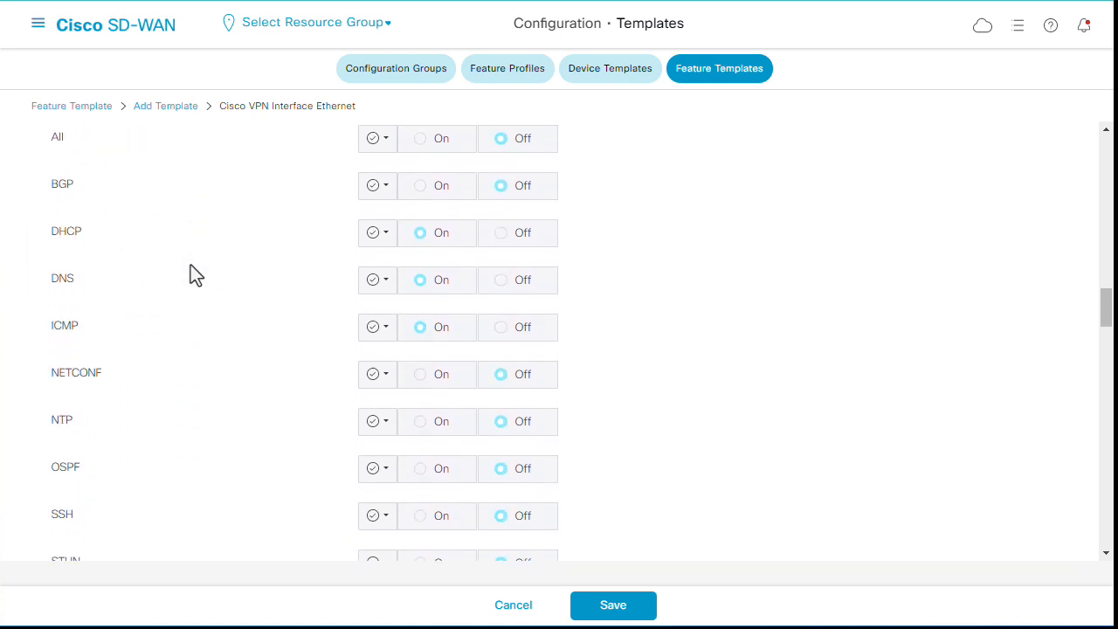
scroll(191, 265, "down", 4)
left_click(133, 371)
scroll(309, 349, "down", 7)
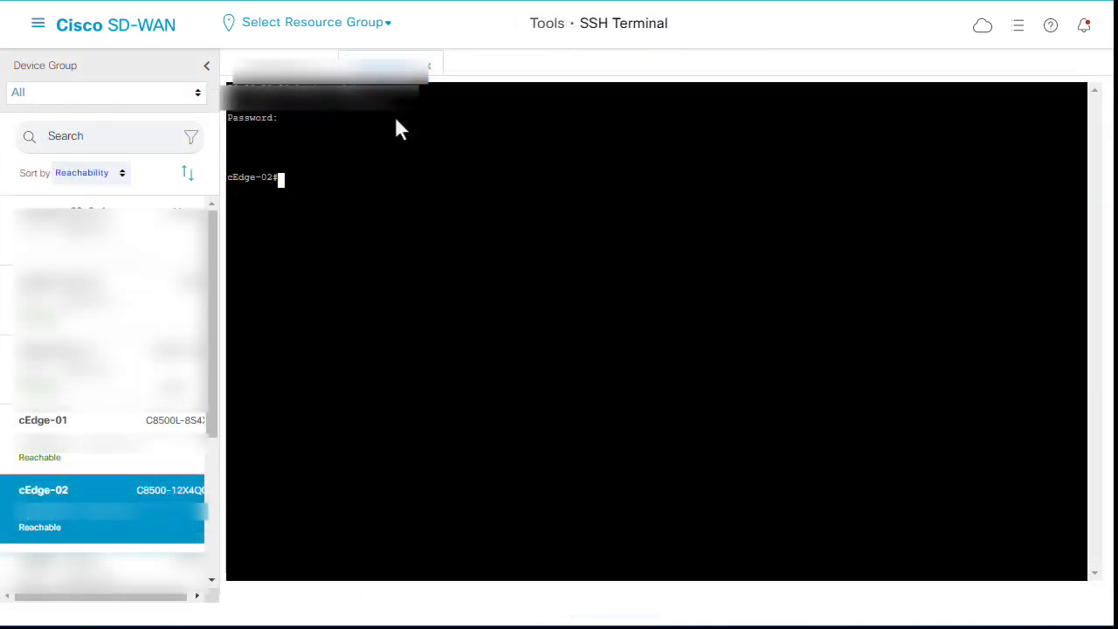
Step: Switch to the SSH terminal of cEdge-02 and list its interfaces with show ip interface brief
type("show ip interface bri")
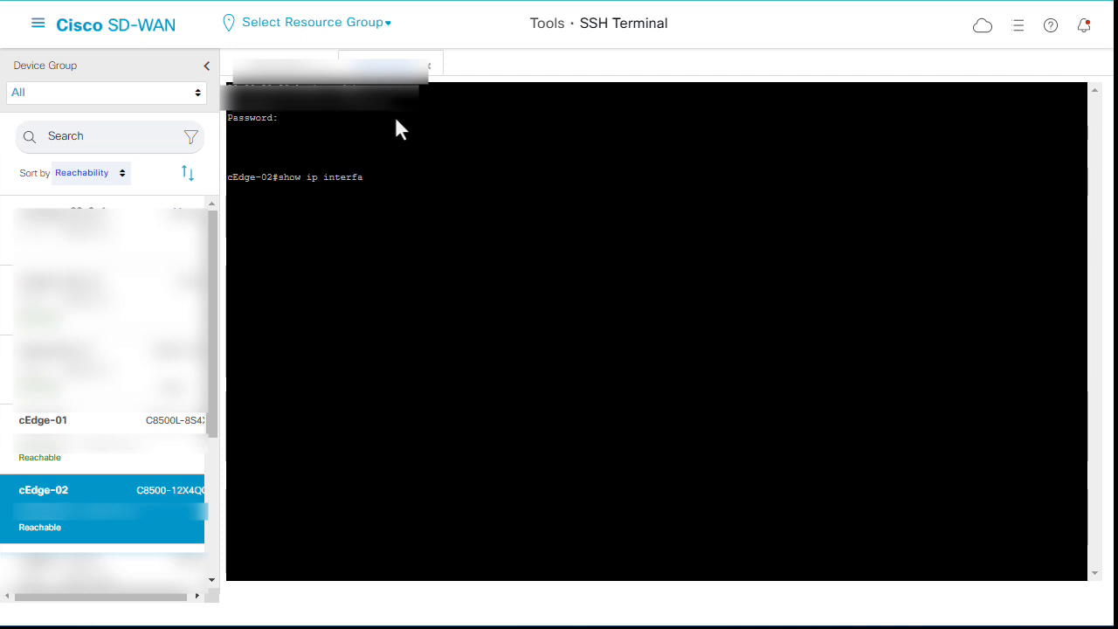
type("ef")
key("Return")
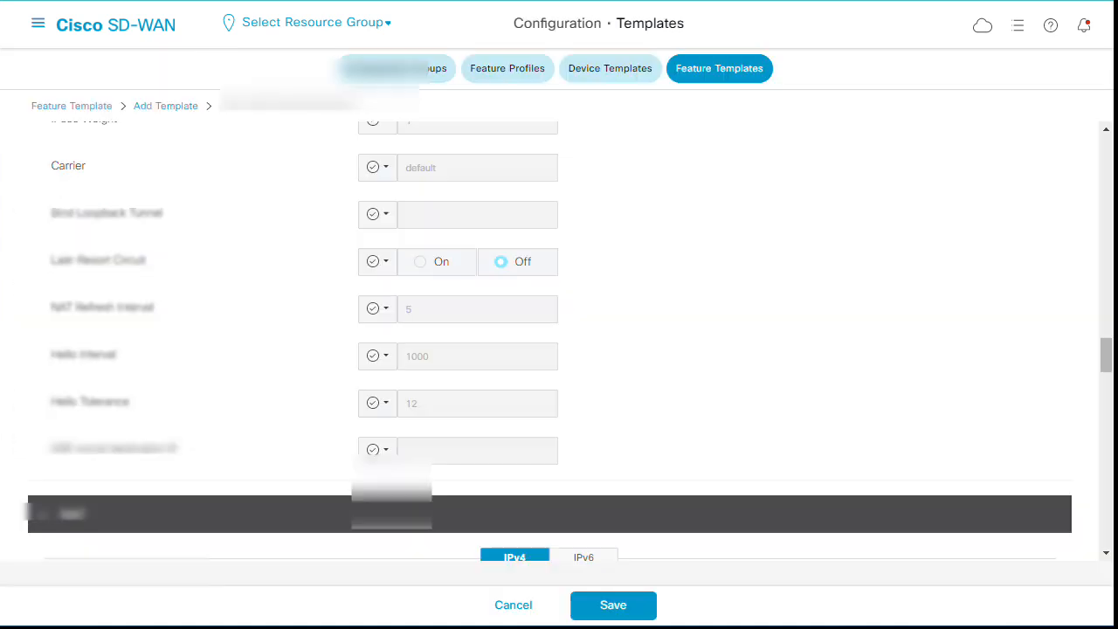
Step: Set the GRE tunnel destination IP to the global value 192.168.51.2 and save the feature template
left_click(377, 449)
left_click(410, 484)
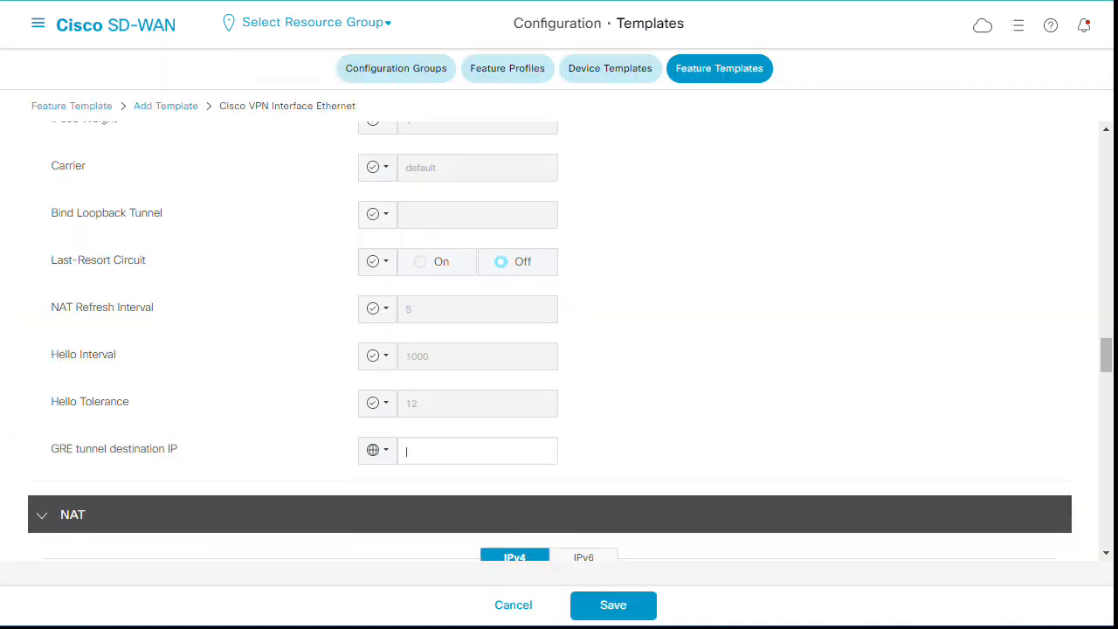
left_click(510, 452)
type("192.168.")
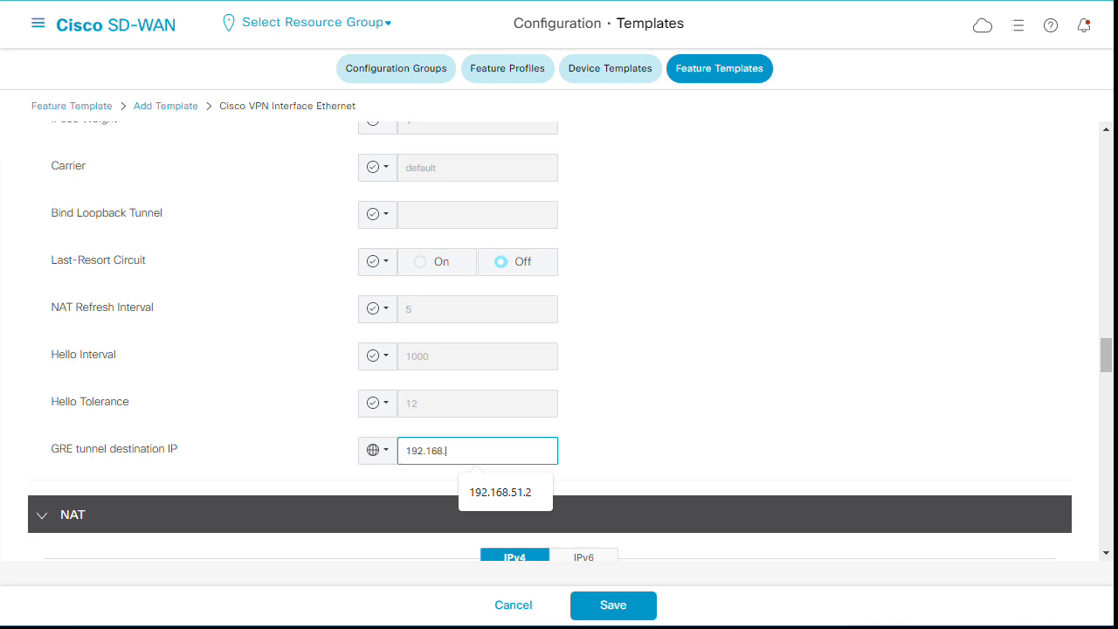
type("51.2")
key("Tab")
left_click(583, 612)
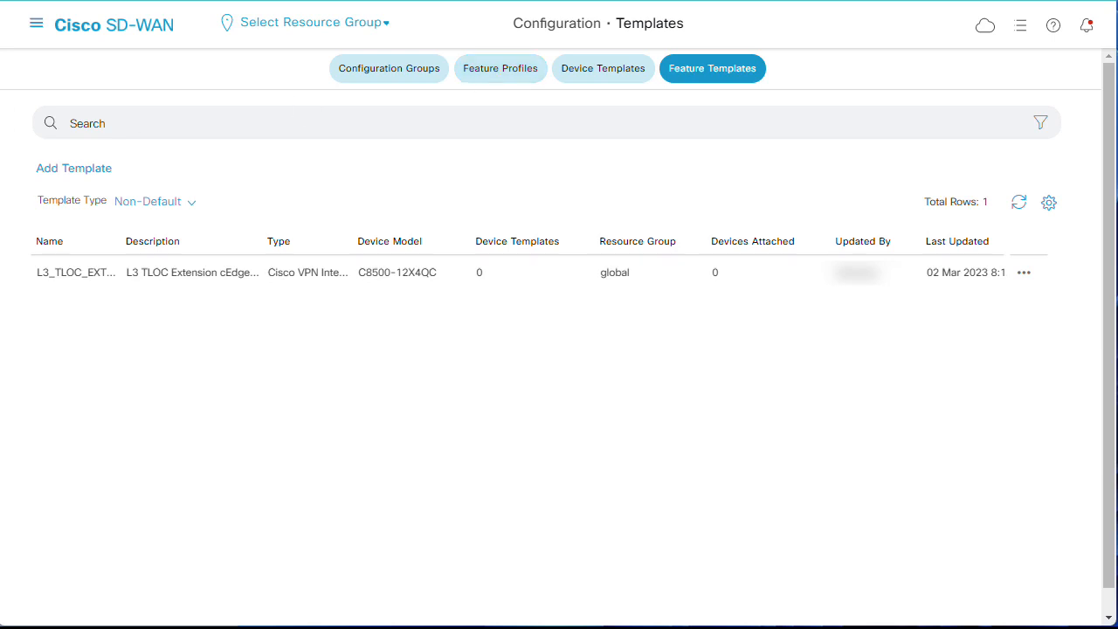
Step: Add a feature template, filter devices by C85, select C8500-12X4QC and choose the Cli Add-On Template
left_click(75, 169)
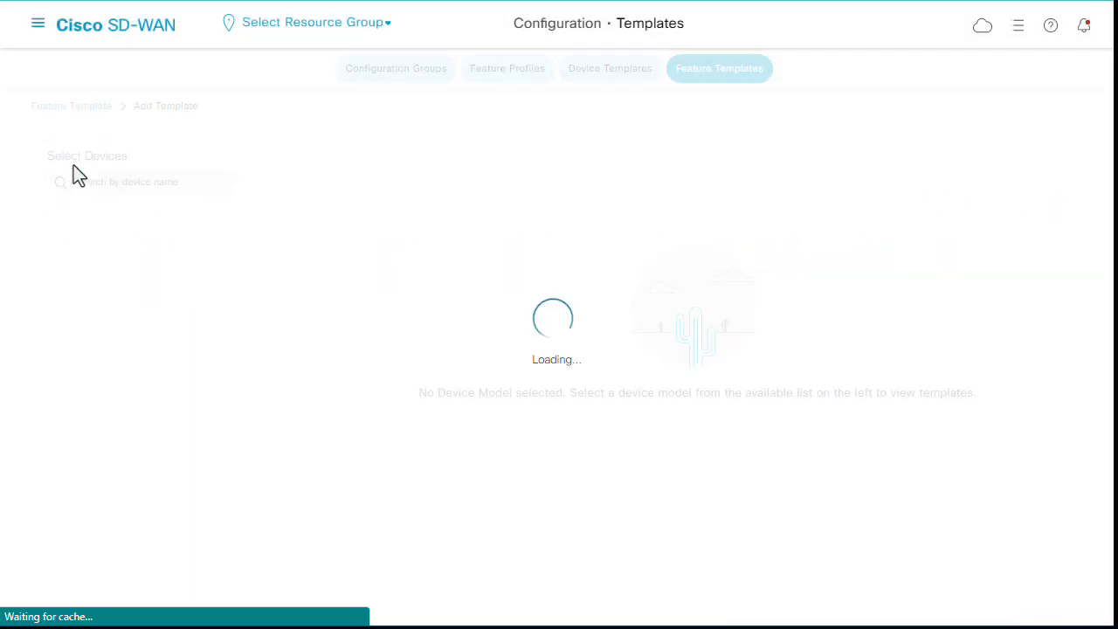
left_click(106, 181)
type("c")
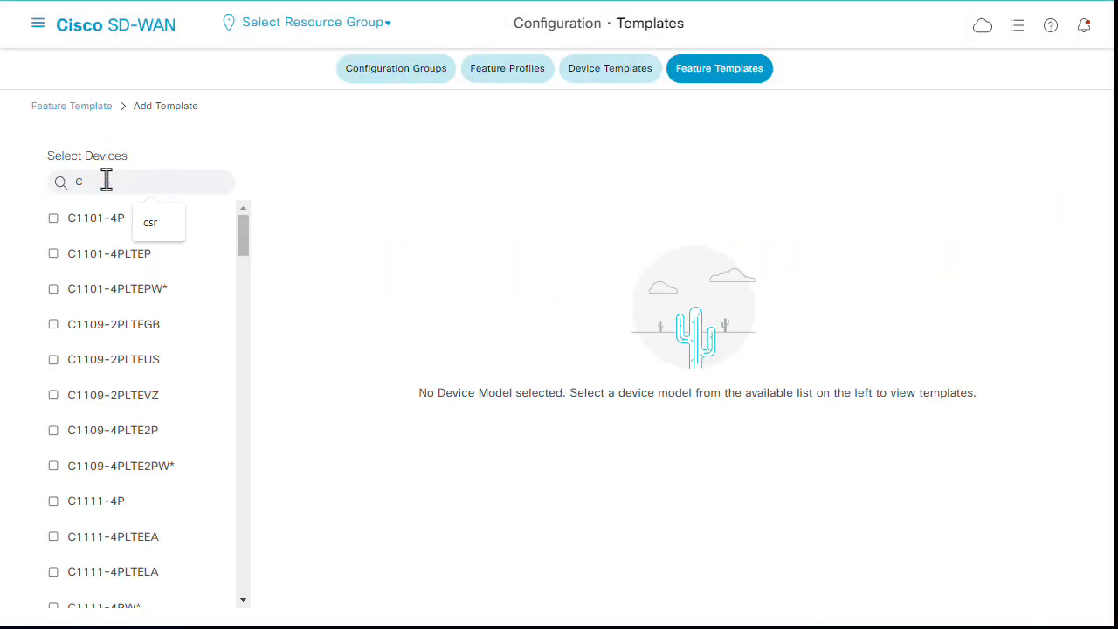
type("8")
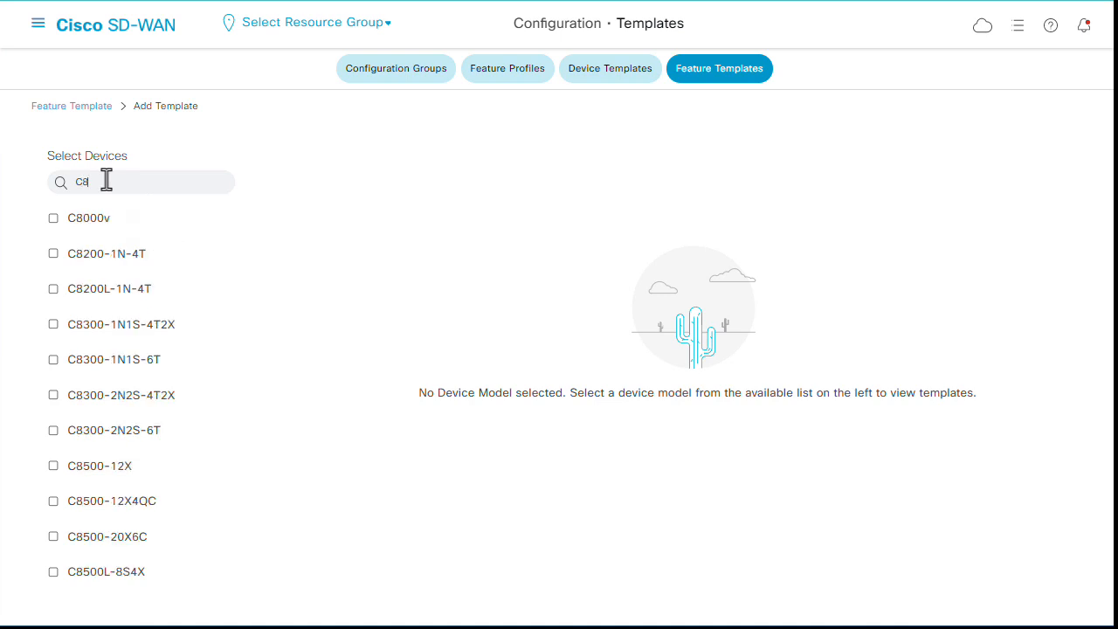
type("5")
left_click(105, 261)
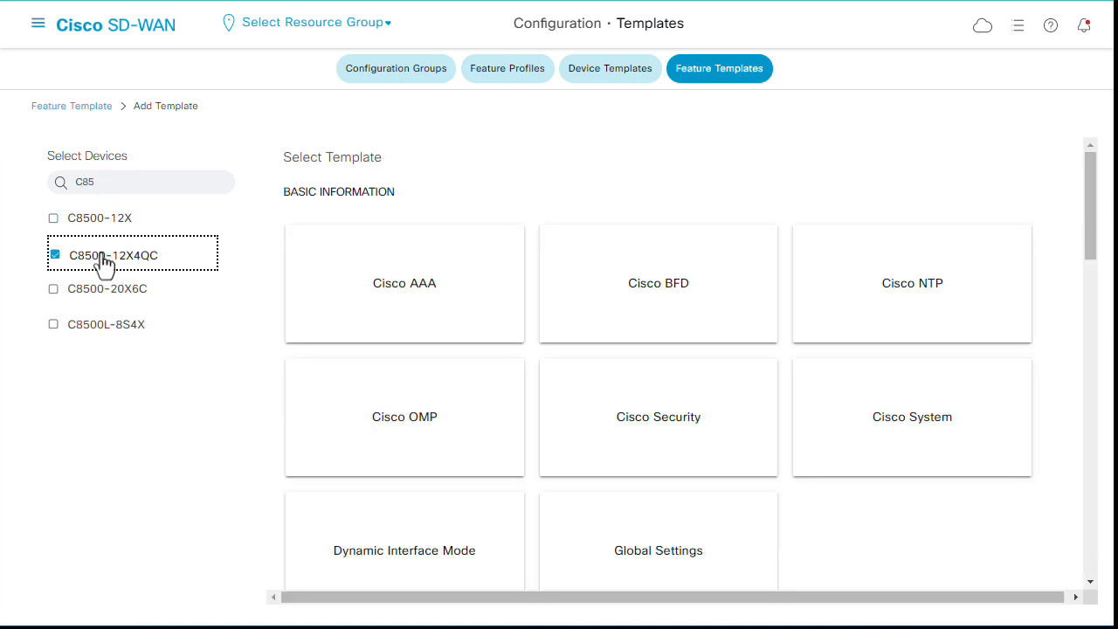
left_click_drag(1090, 212, 1096, 495)
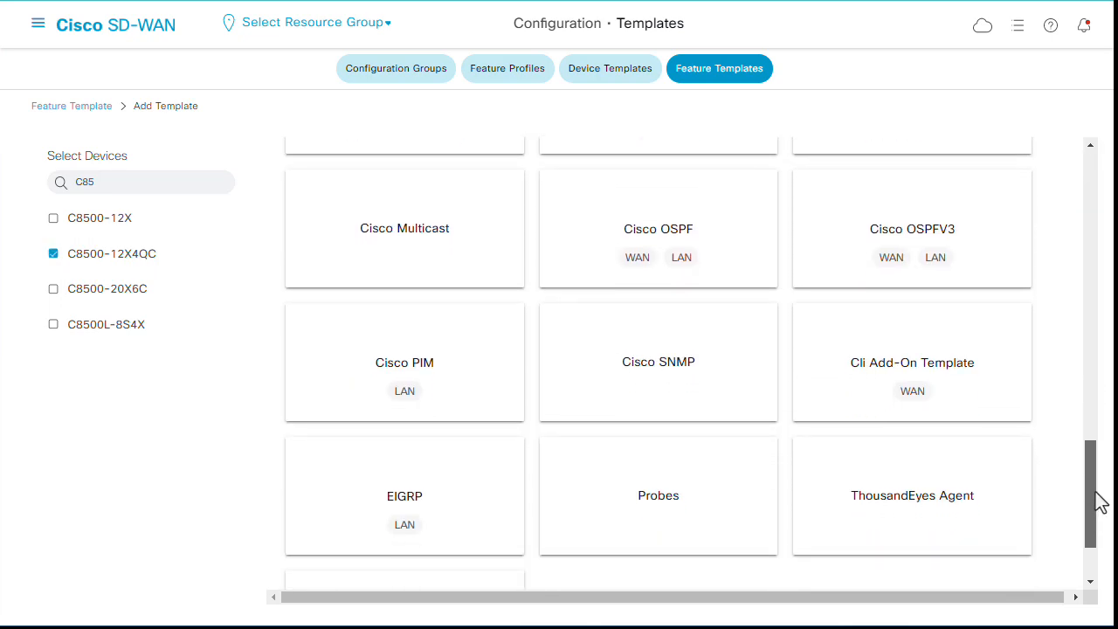
left_click(965, 393)
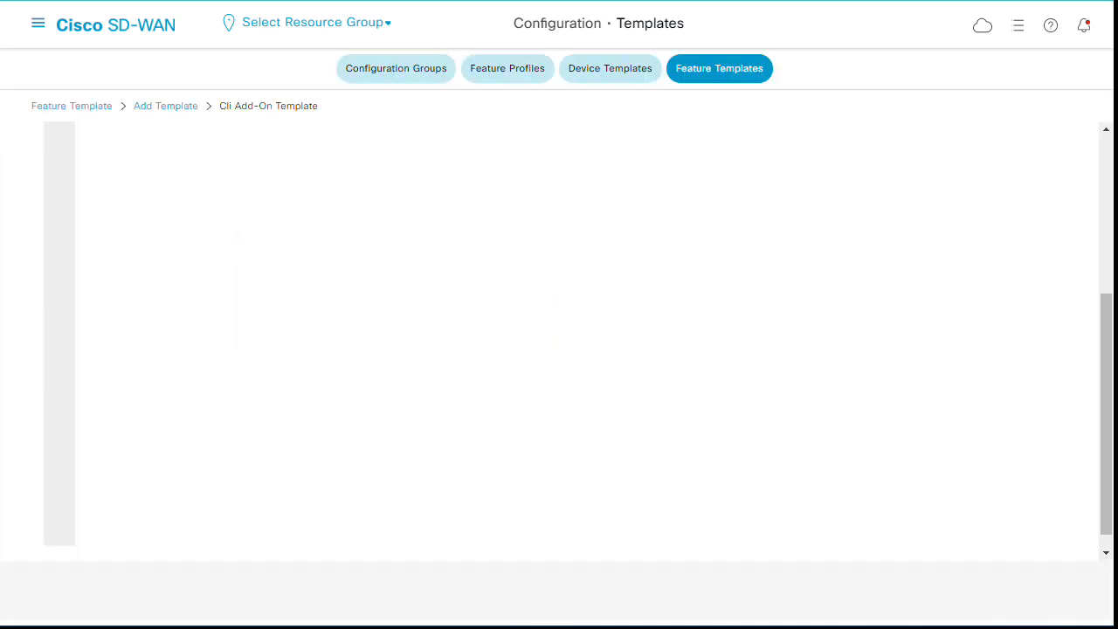
Step: Name the template NAT_CLI and describe it as "NAT configuration command"
left_click(291, 187)
type("NAT_CLI")
key("Tab")
type("NAT configuration command")
key("Down")
key("Return")
Step: Enter "ip nat inside source list nat-dia-vpn-hop-access-list interface TenGigabitEthernet0/0/0 overload" as the CLI configuration and save the template
left_click(78, 400)
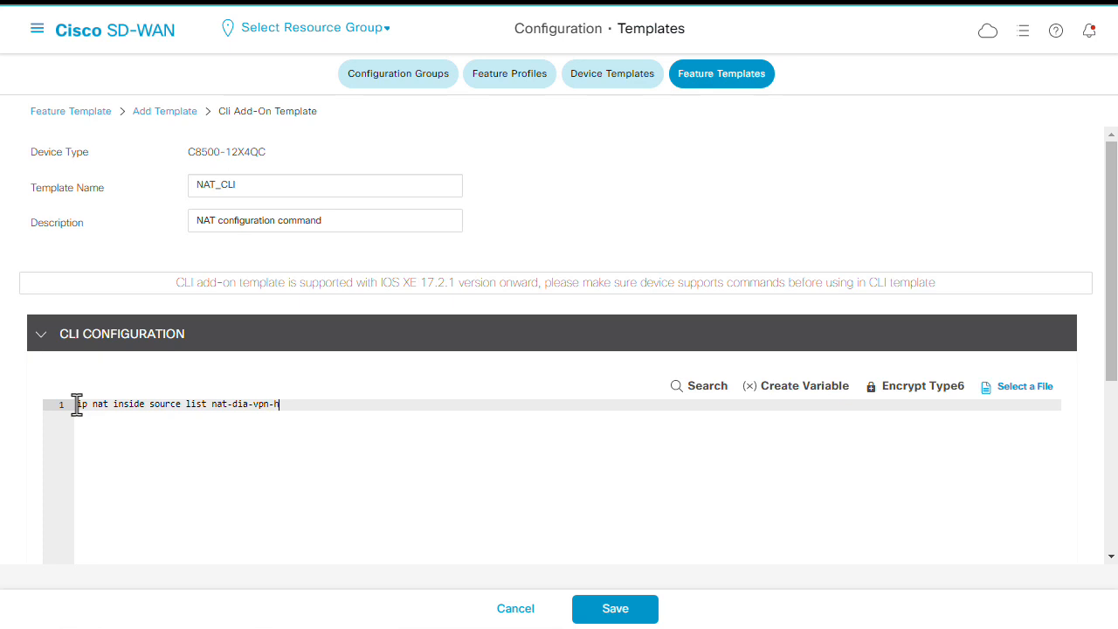
type("ess-list interface TenGigabitEthernet0/0/0")
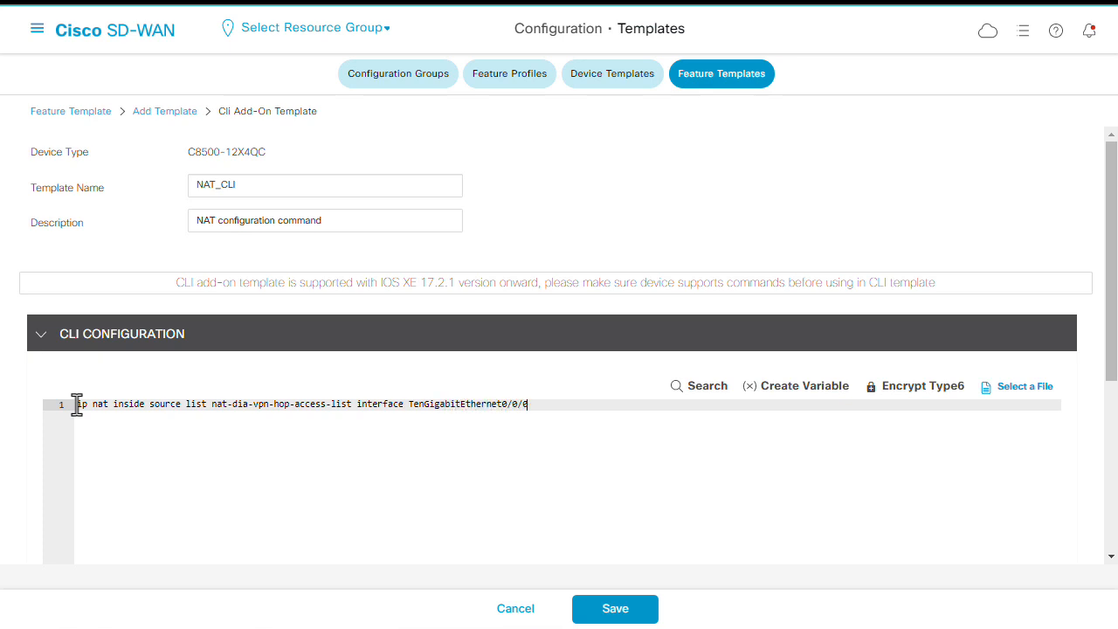
type(" overload")
left_click(632, 609)
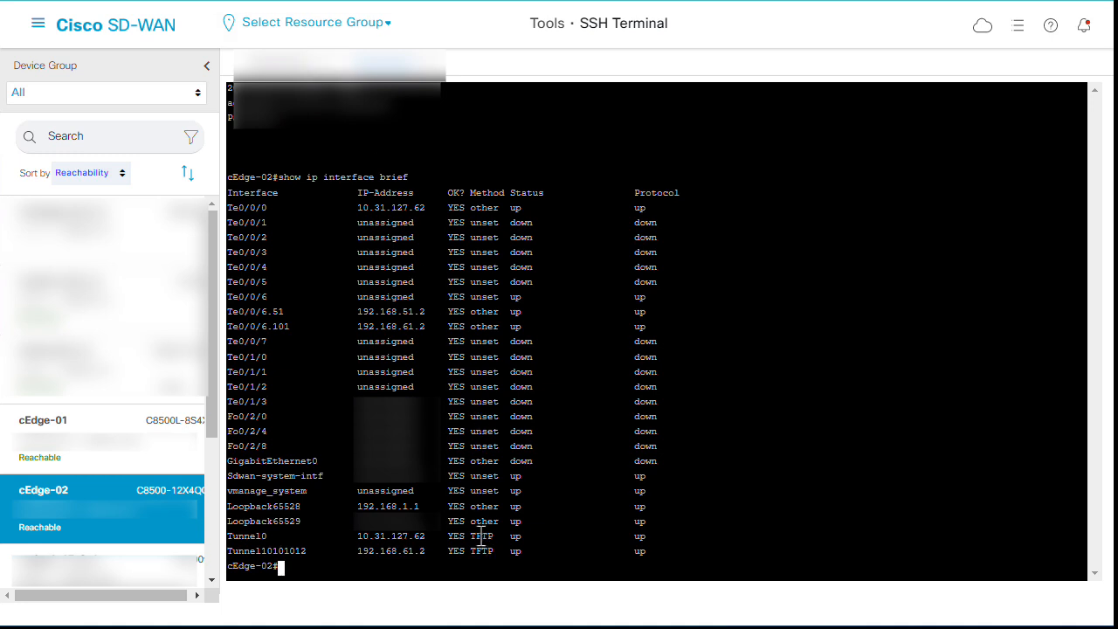
Step: Display the running configuration of interface TenGigabitEthernet0/0/0 on cEdge-02
key("Return")
key("Return")
key("Return")
type("show run inte")
key("Tab")
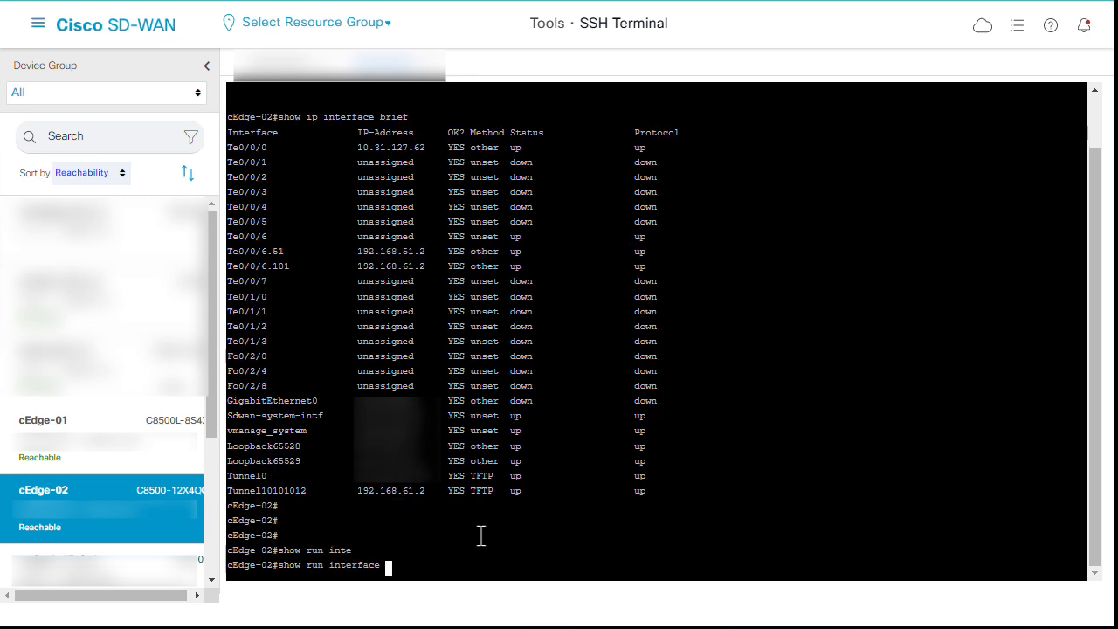
type("TenGigabitEthernet0/0/0")
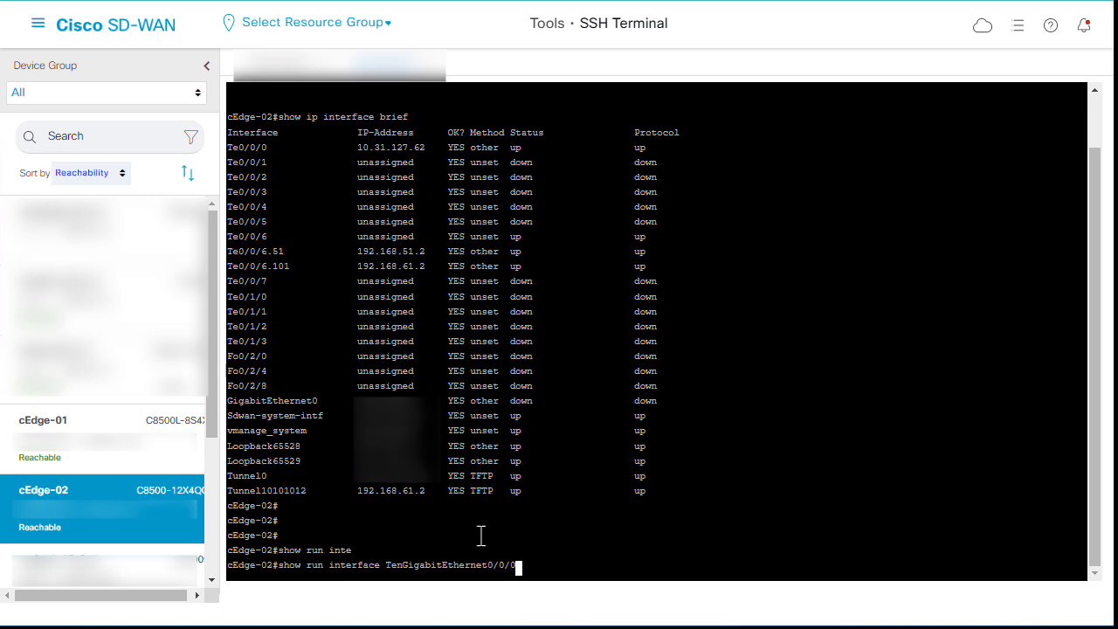
key("Return")
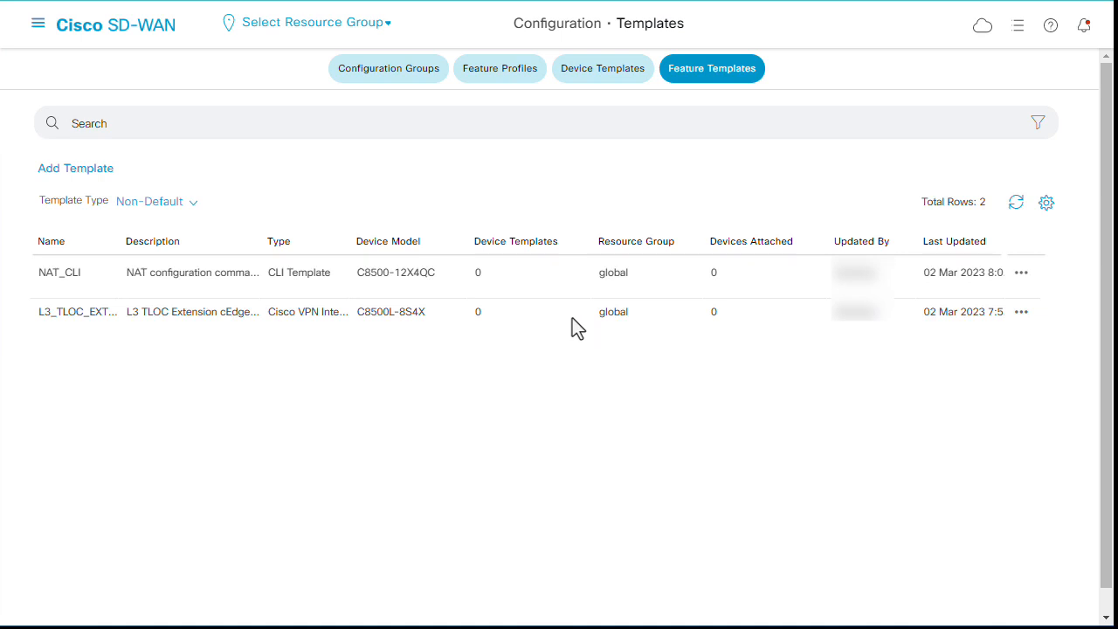
Step: Add a feature template, filter devices by C8500, select C8500-12X4QC and choose the Cisco VPN Interface Ethernet template
left_click(691, 73)
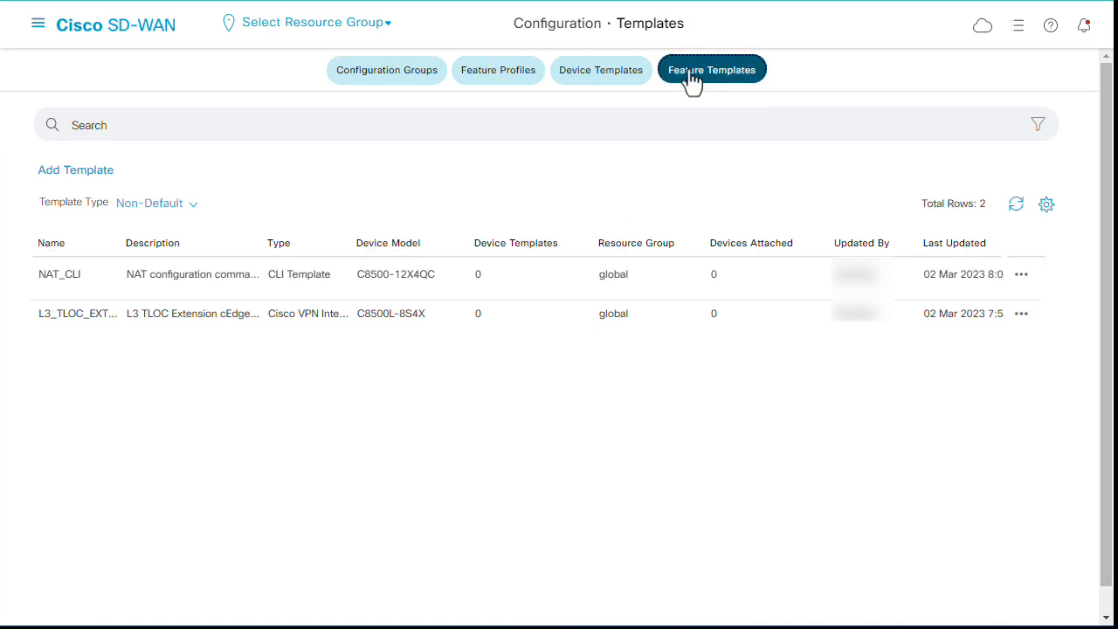
left_click(94, 172)
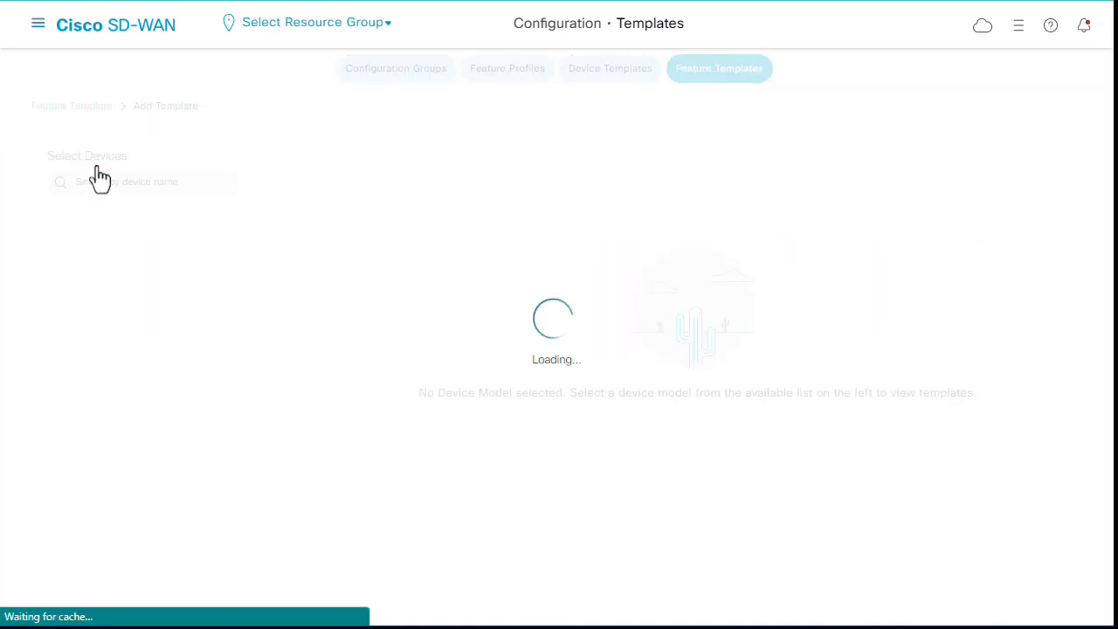
left_click(110, 182)
type("C8500")
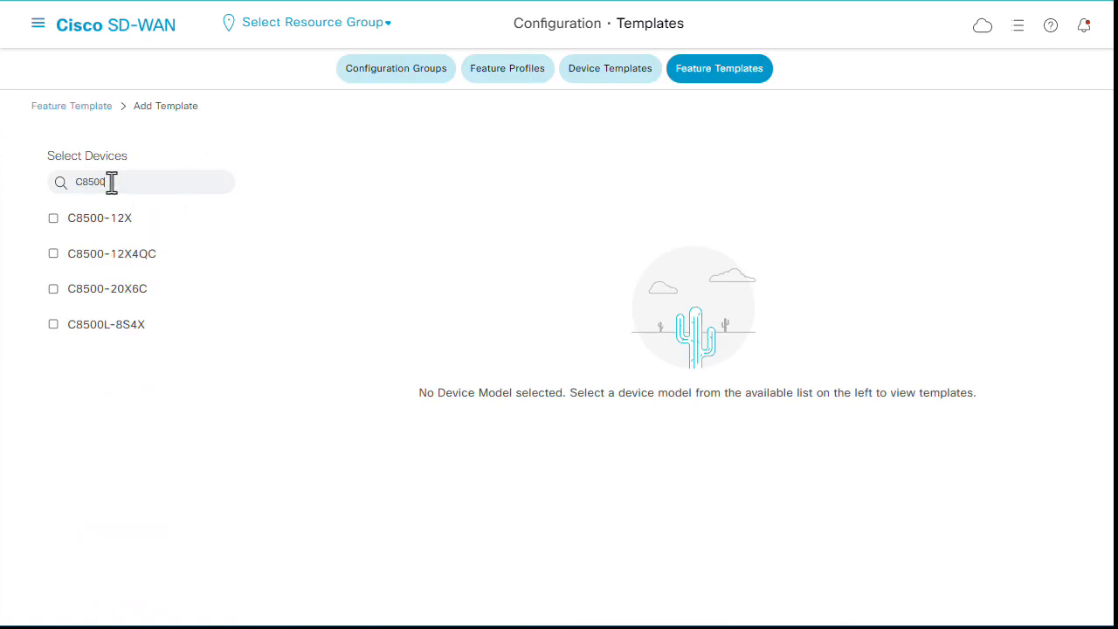
left_click(52, 255)
scroll(1086, 250, "down", 5)
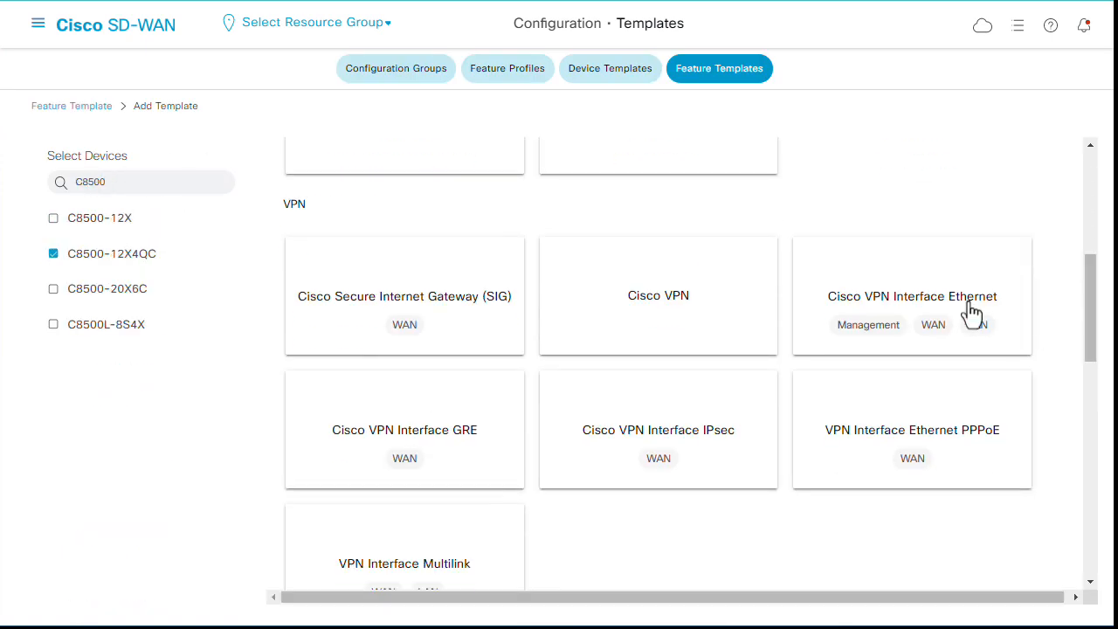
left_click(972, 313)
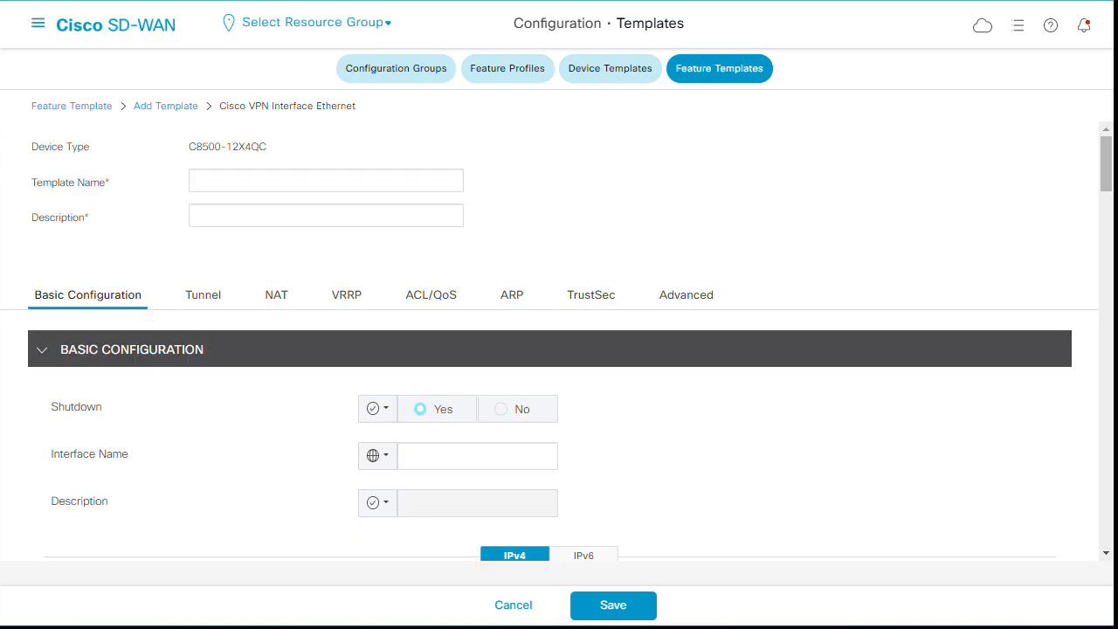
Step: Name the template L3_TLOC_EXTENSION_cEdge2 and describe it as "L3 TLOC Extension cEdge-02"
left_click(230, 187)
type("l")
left_click(336, 220)
type("_cEdge2")
left_click(343, 215)
left_click(337, 253)
type("2")
Step: Set Shutdown to the global value No and the interface name to TenGigabitEthernet0/0/6.51
left_click(377, 408)
left_click(382, 451)
left_click(501, 416)
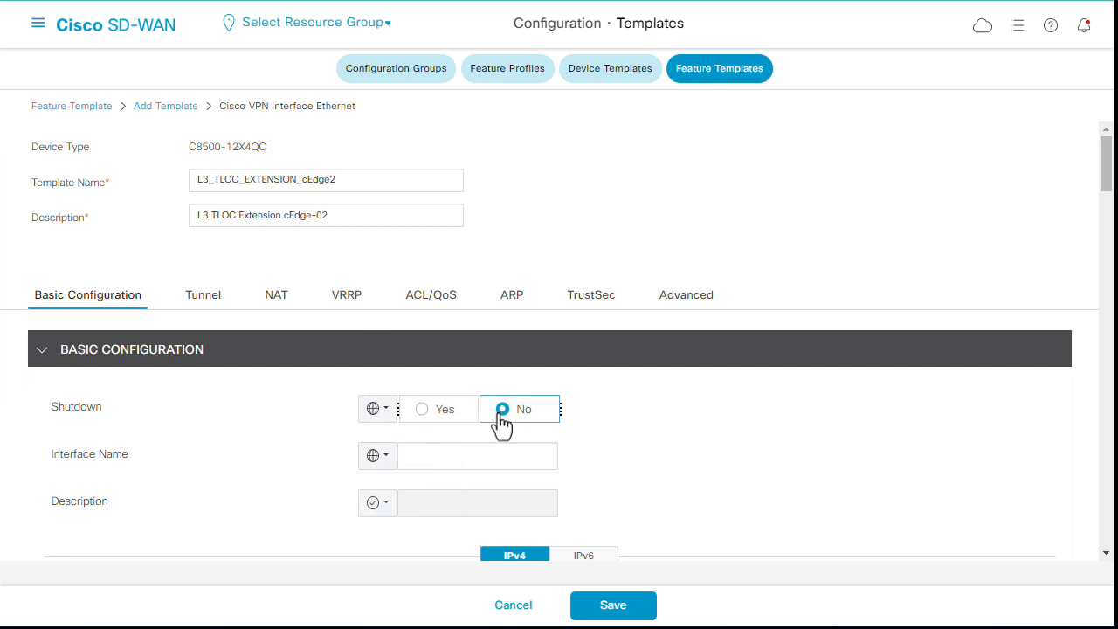
left_click(493, 449)
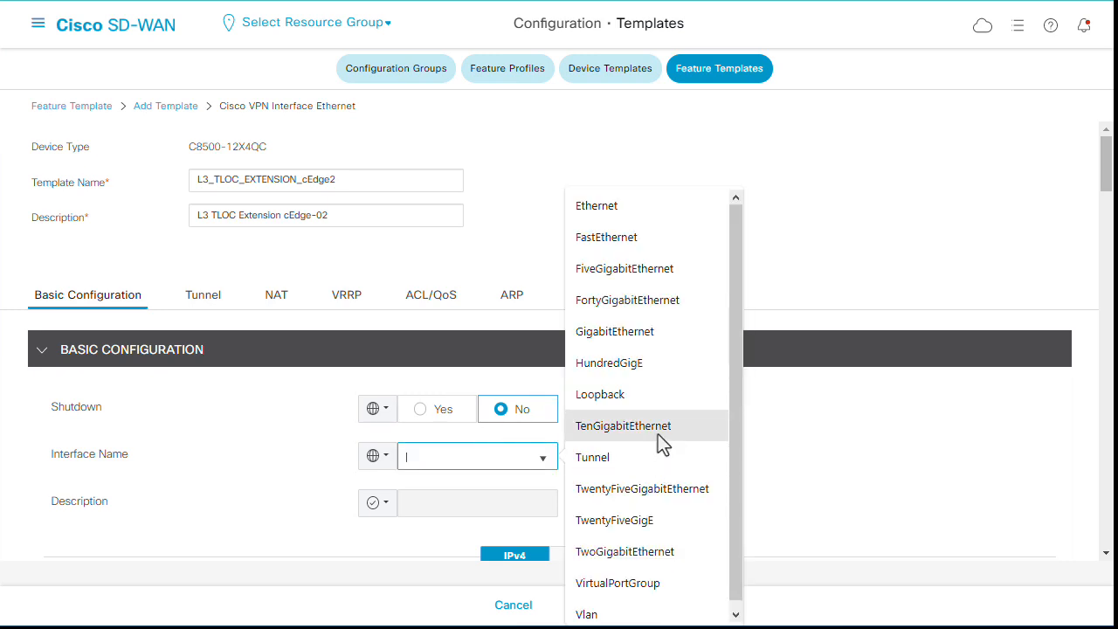
left_click(658, 428)
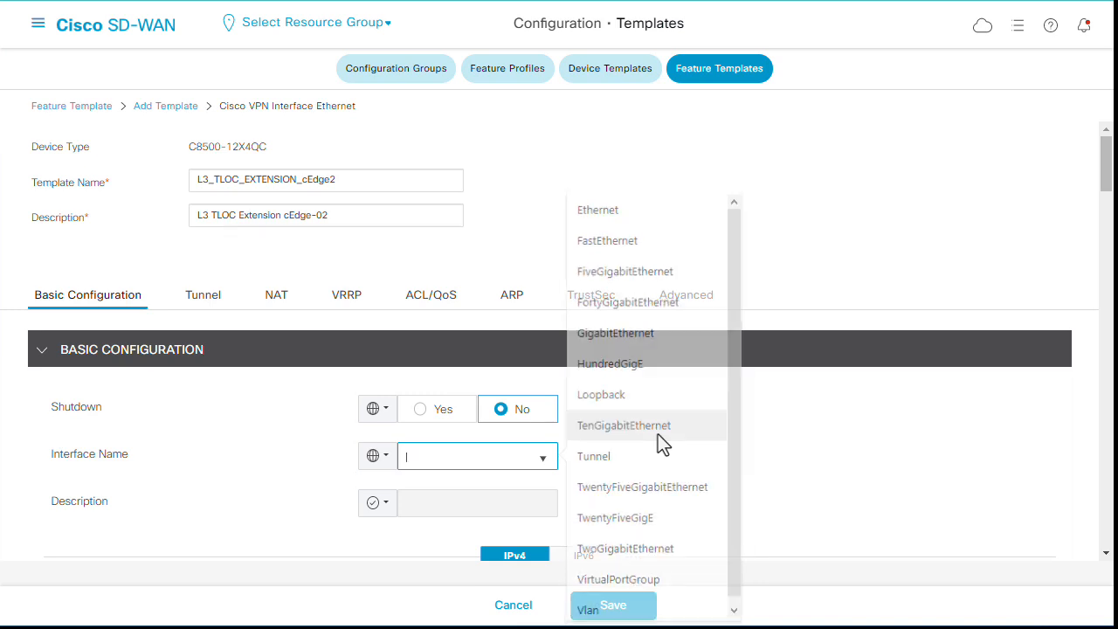
left_click(492, 458)
type("0/6.51")
Step: Set the static IPv4 address and prefix length to the global value 192.168.51.2/30
scroll(492, 462, "down", 2)
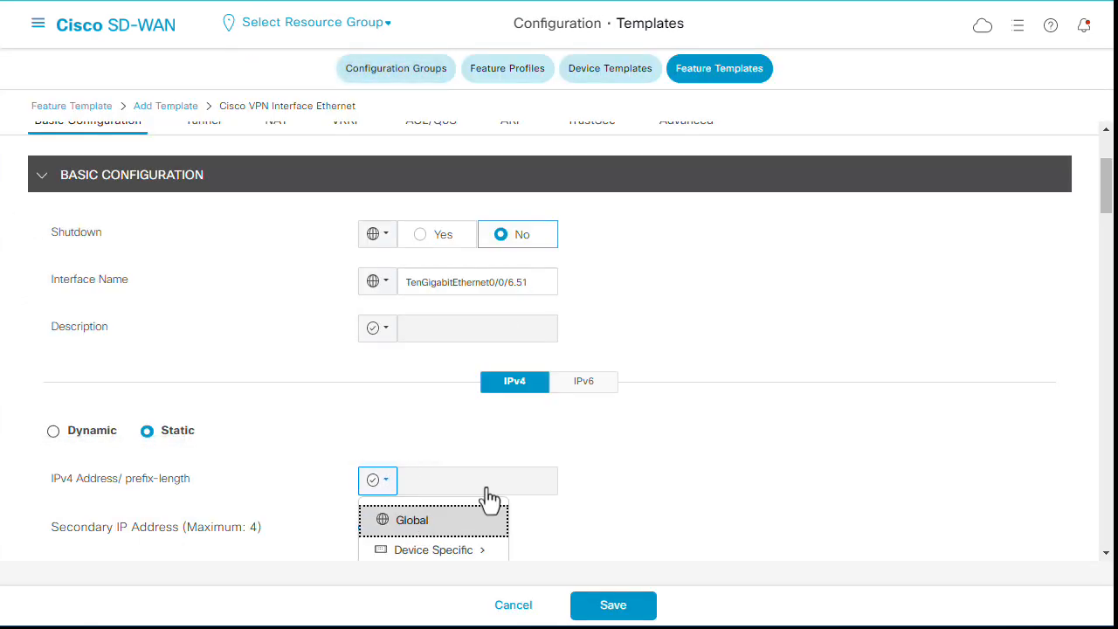
left_click(487, 481)
type("192.168.51.2/30")
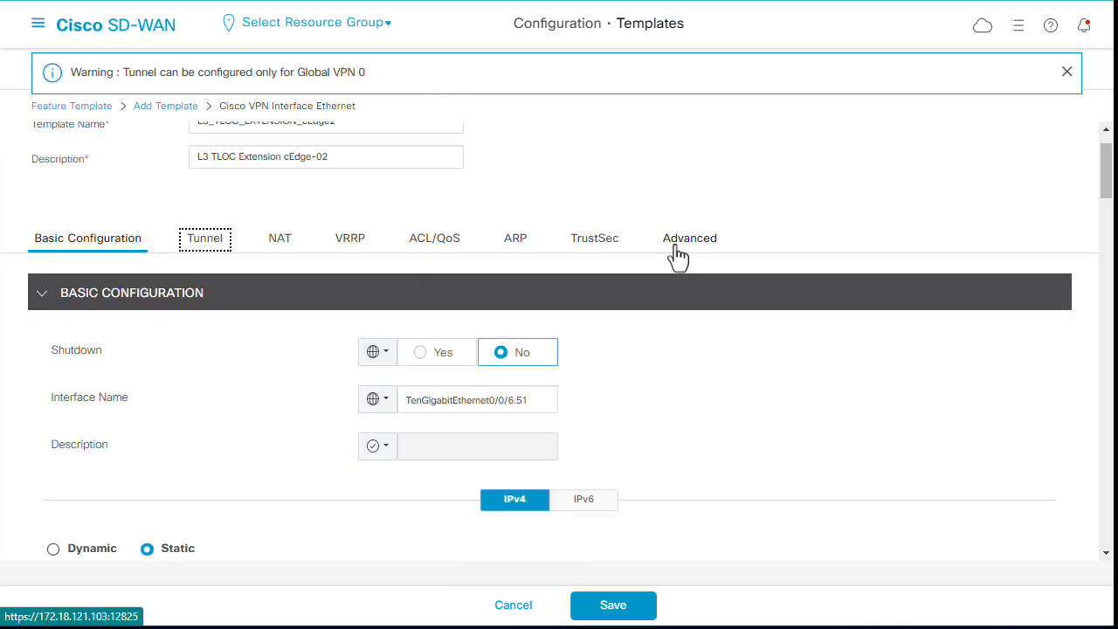
Step: Set the global GRE tunnel source IP to 192.168.50.2 and Xconnect to TenGigabitEthernet0/0/0, and save the feature template
left_click(689, 239)
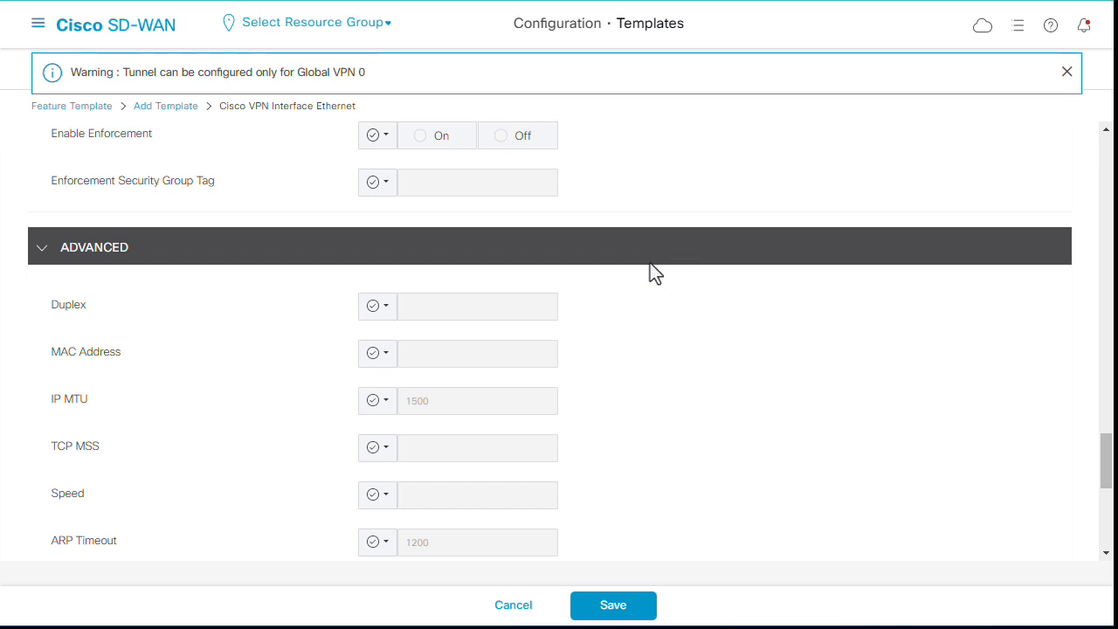
scroll(561, 306, "down", 5)
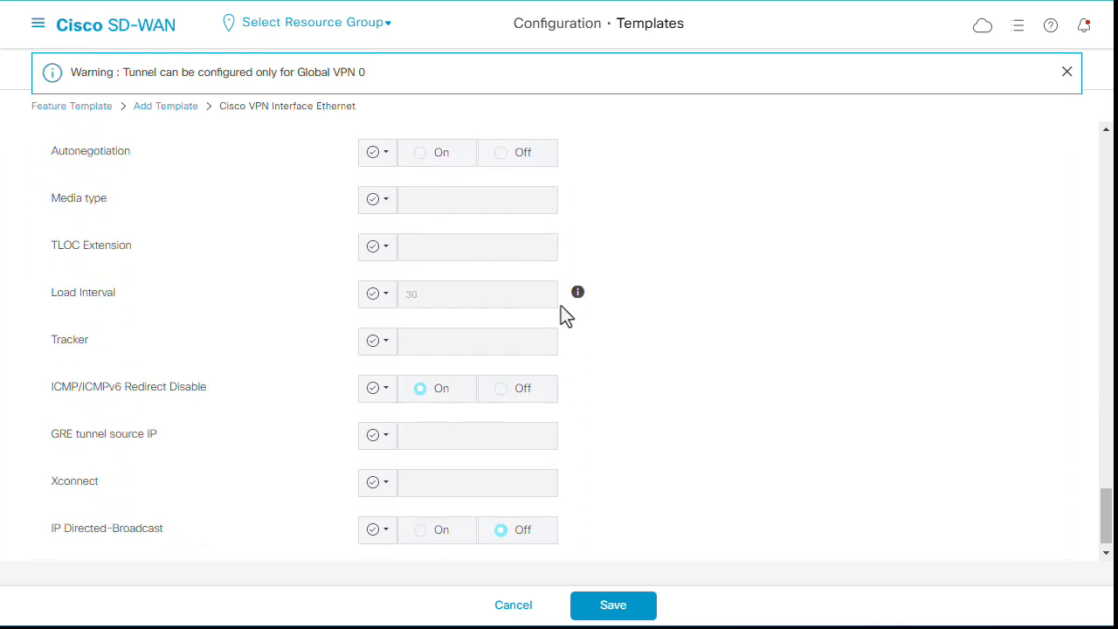
scroll(561, 306, "down", 1)
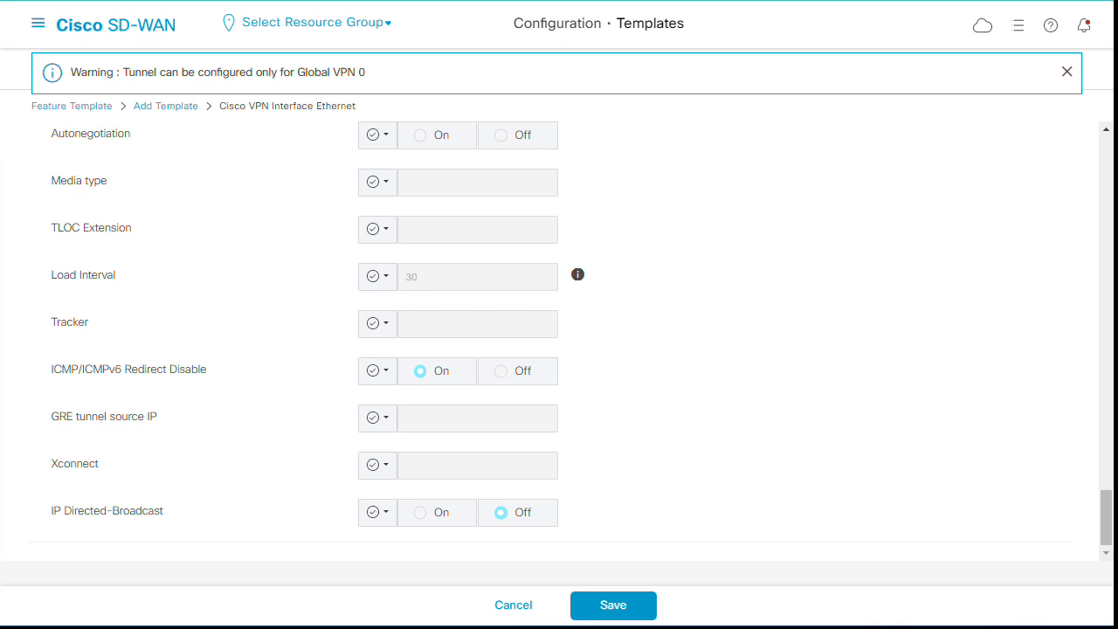
left_click(385, 418)
left_click(416, 463)
left_click(455, 418)
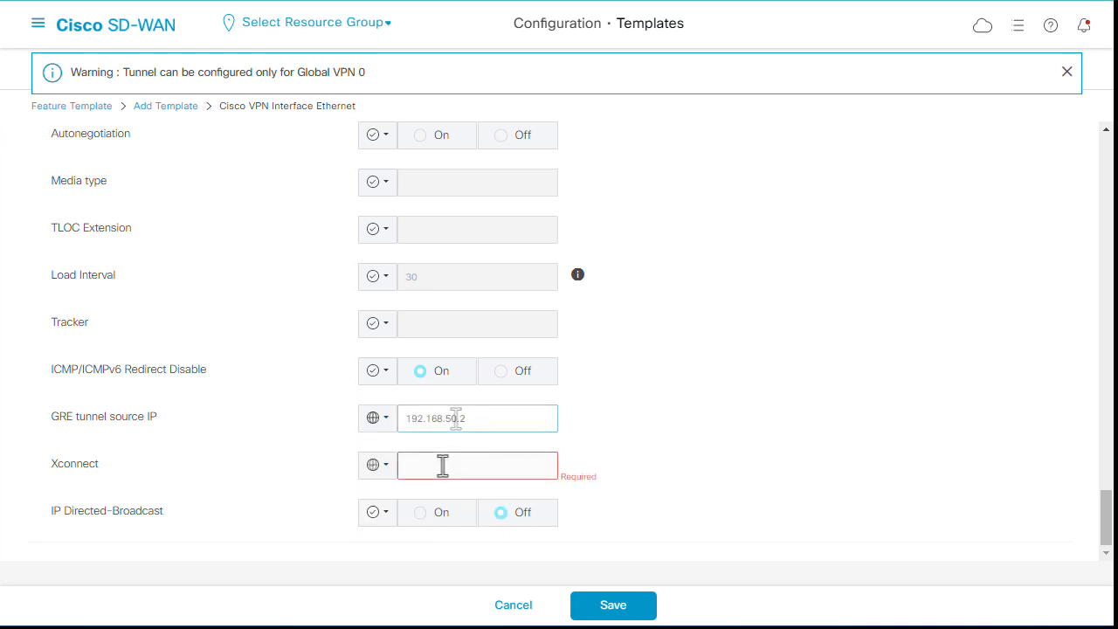
type("TenGigabitEthernet0/0/0")
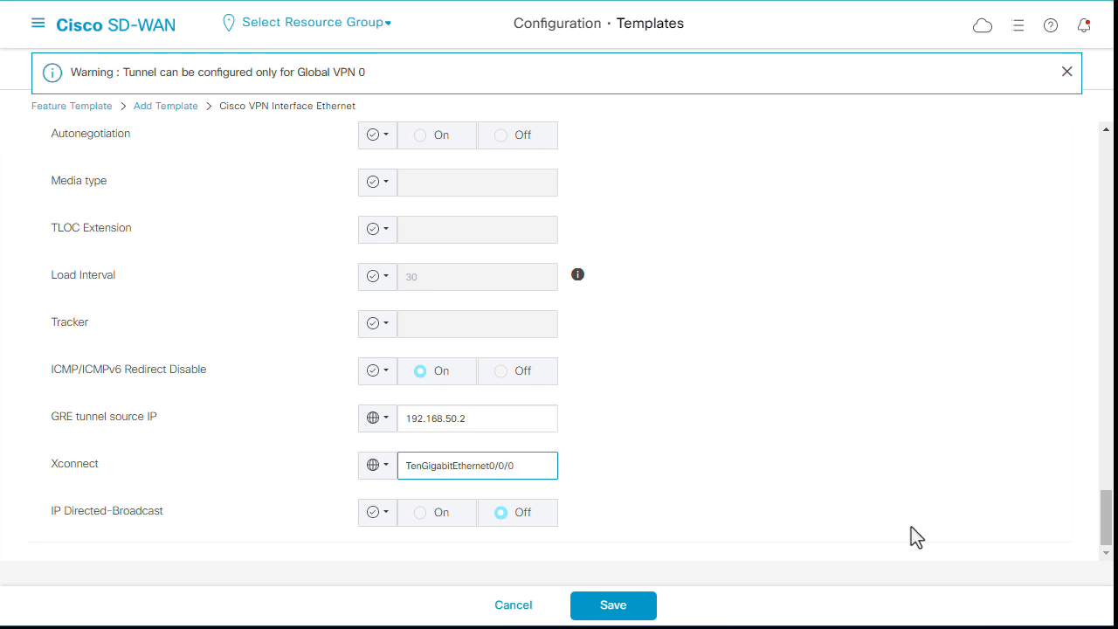
left_click(611, 604)
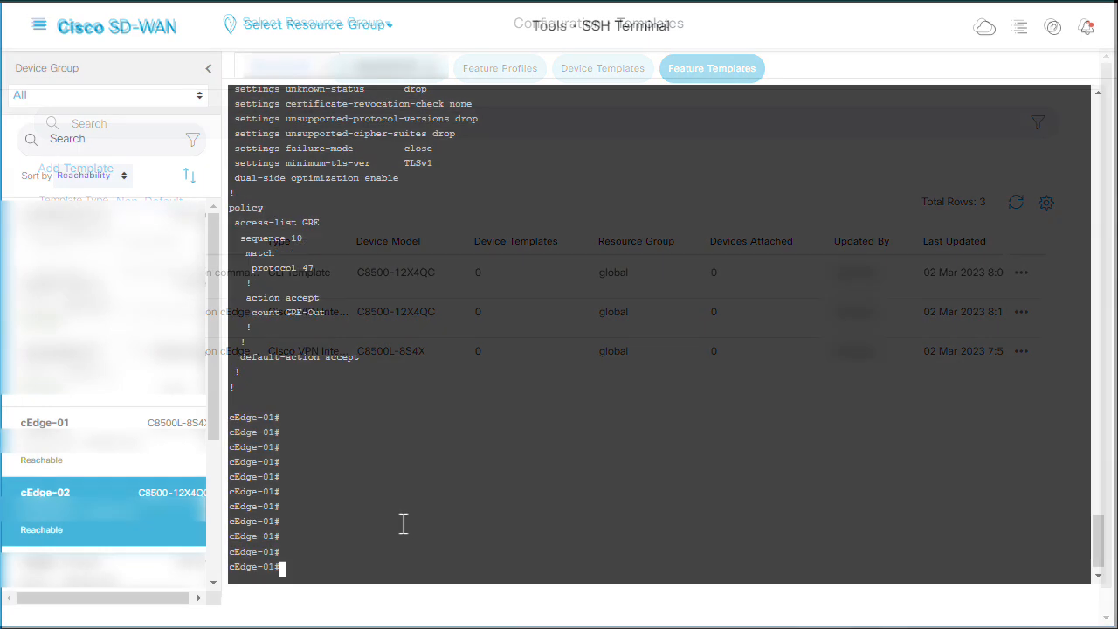
Step: Run "show sdwan control connections" in the cEdge-01 SSH terminal to check its control connections
type("show sdw")
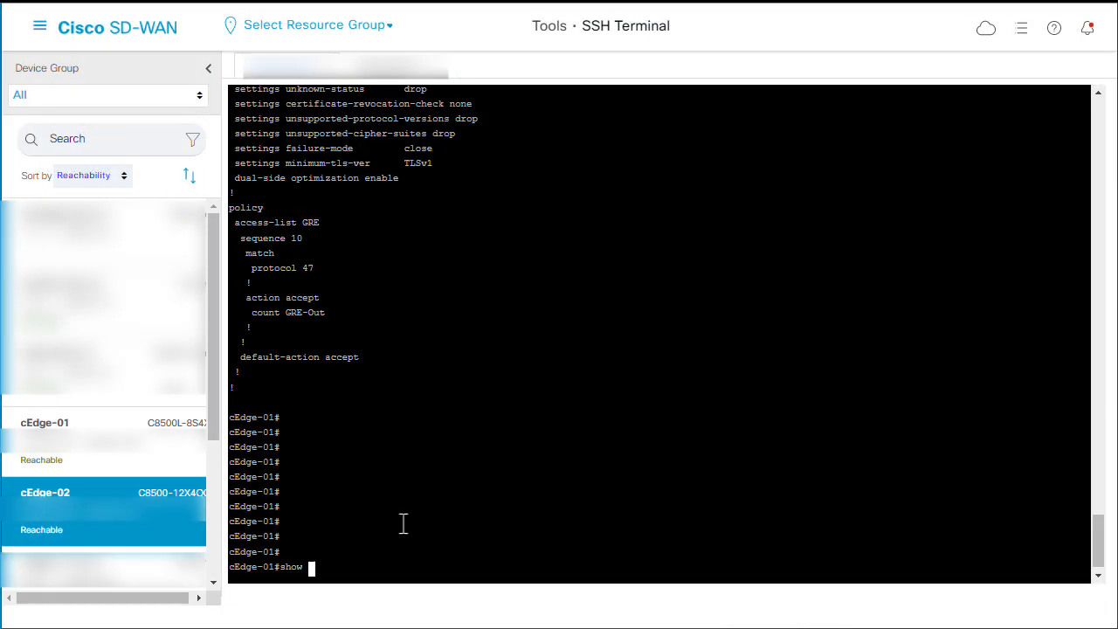
type("an control conn")
key("Tab")
type("s")
key("Return")
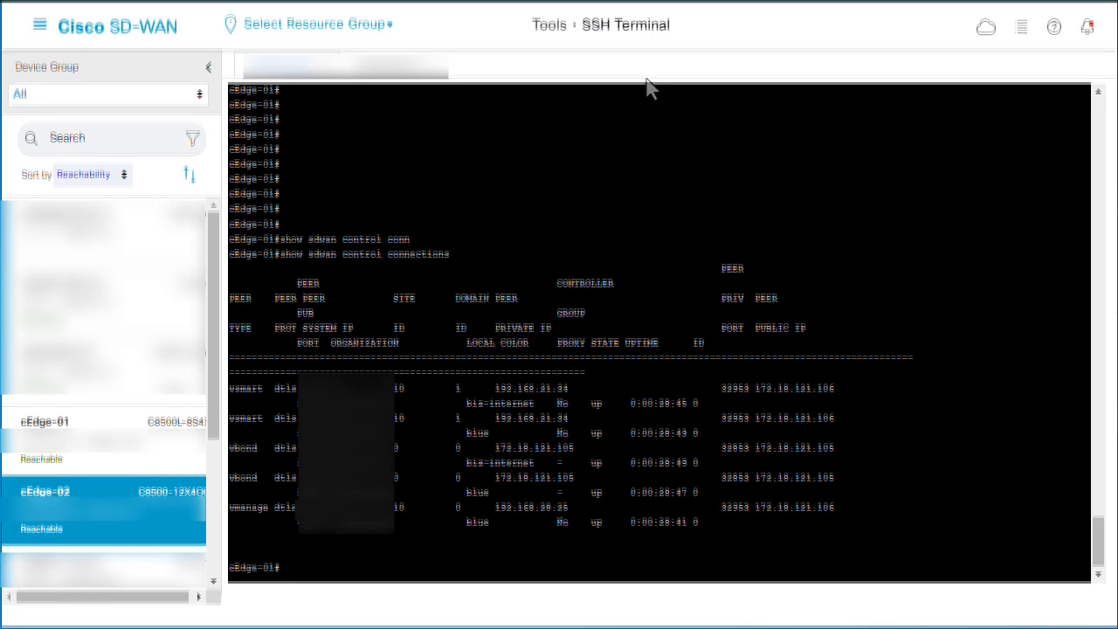
Step: Run "show sdwan control local-properties" on cEdge-01 and page through to the WAN interface table
left_click(537, 568)
type("show sd")
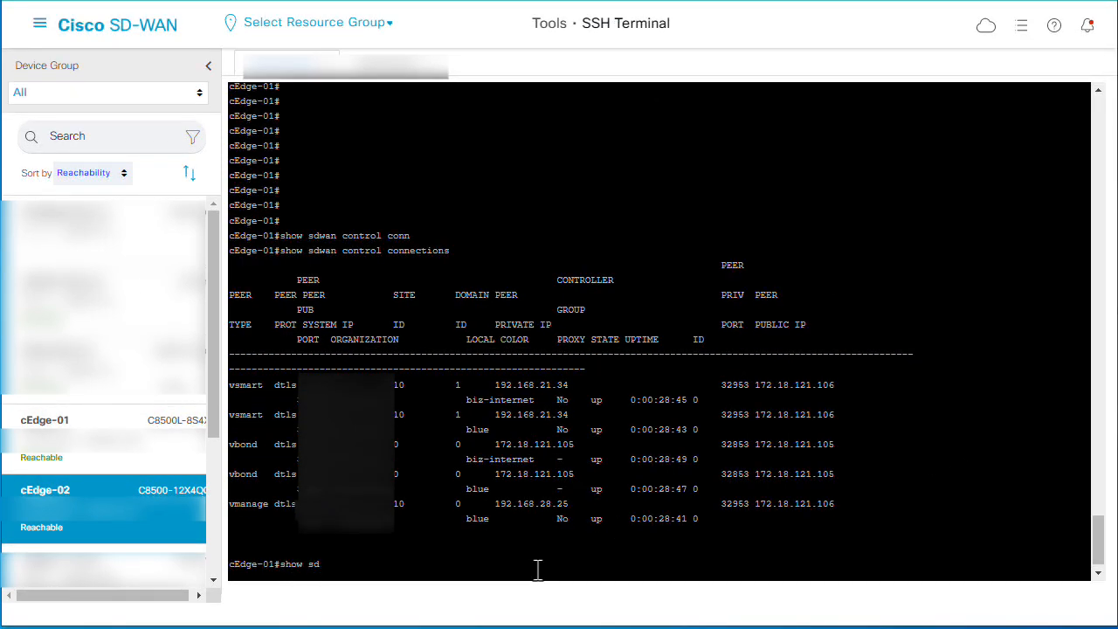
type("wan control loc")
key("Tab")
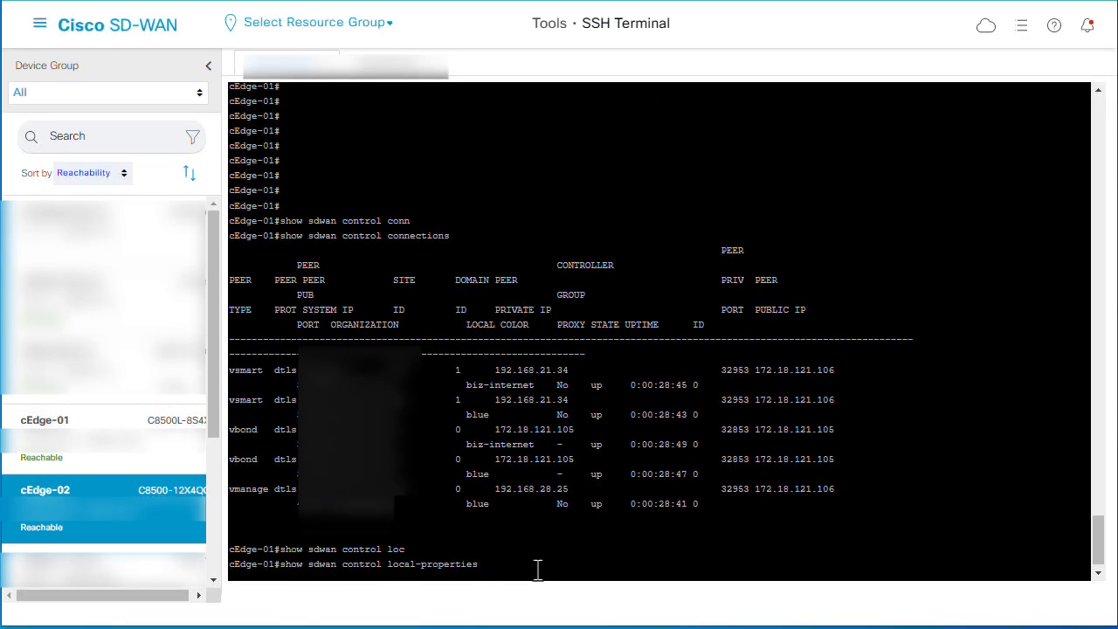
type("prop")
key("Tab")
key("BackSpace")
key("BackSpace")
key("BackSpace")
key("BackSpace")
key("BackSpace")
key("BackSpace")
key("BackSpace")
key("BackSpace")
key("BackSpace")
key("BackSpace")
key("BackSpace")
key("BackSpace")
key("Tab")
key("Return")
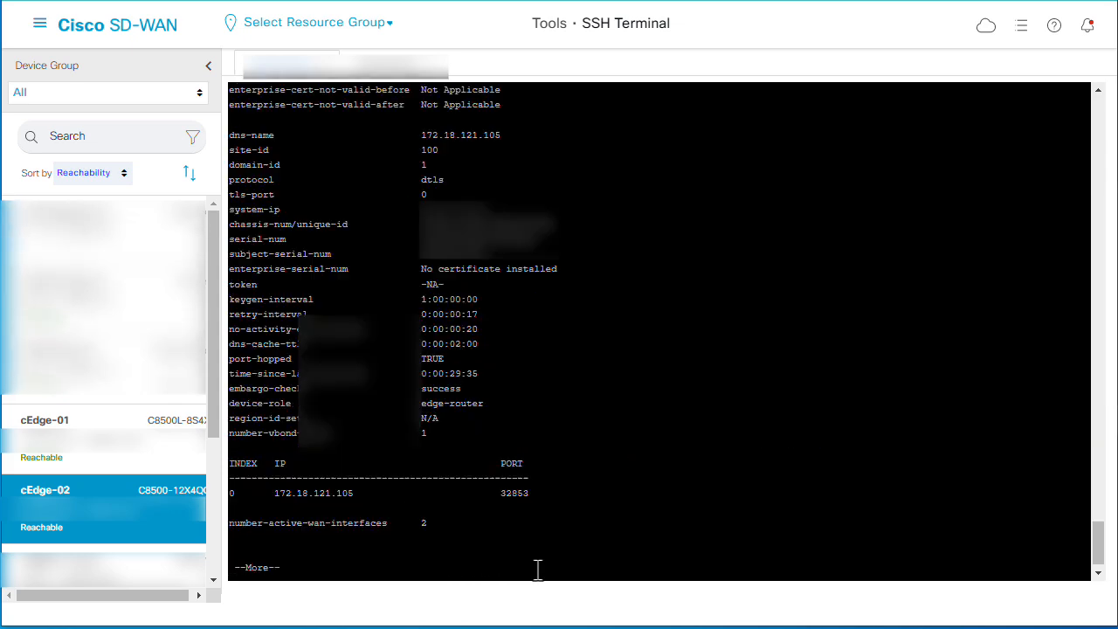
key("space")
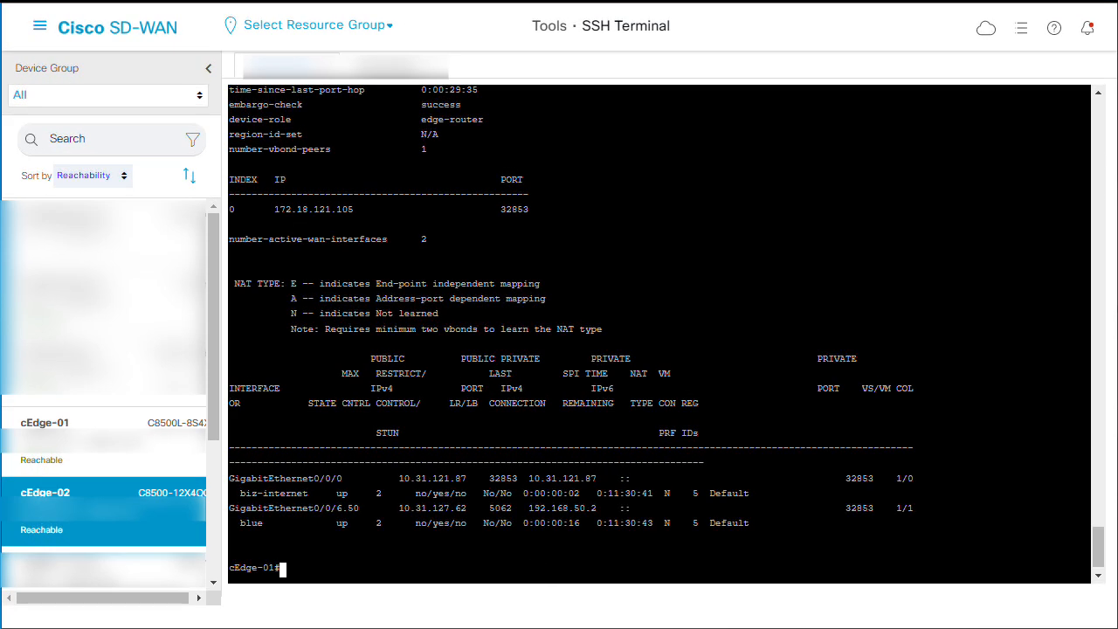
Step: Switch to the cEdge-02 SSH session and run "show sdwan control connections" there
left_click(393, 66)
type("show sdwan cont")
key("Tab")
type("conn")
key("Tab")
type("s")
key("Return")
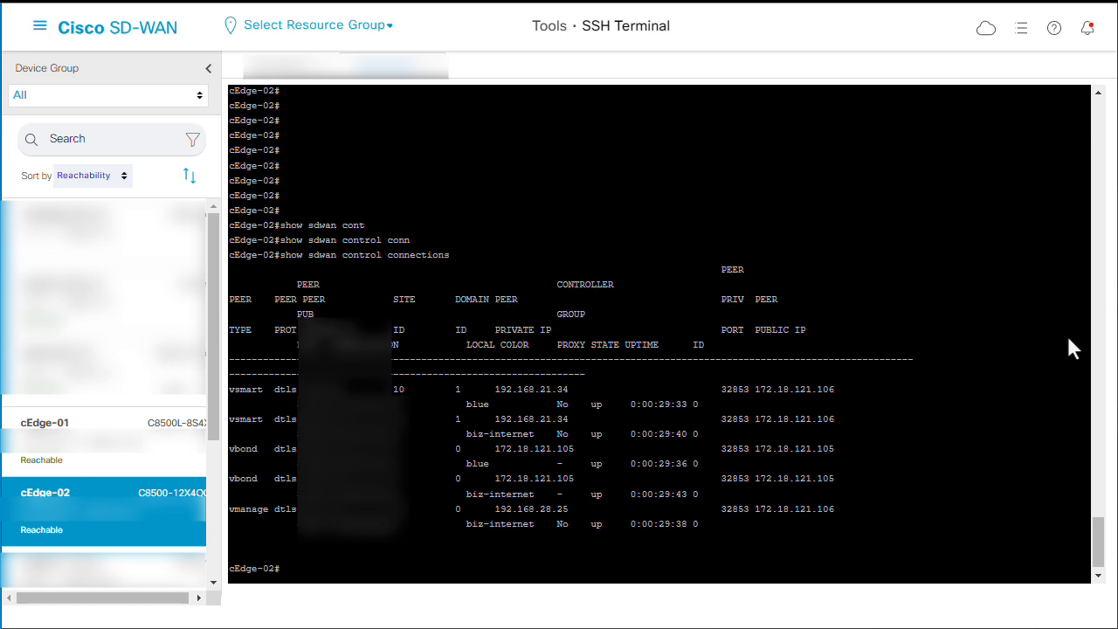
Step: Run "show sdwan control local-properties" on cEdge-02 to check its local control properties
key("Return")
key("Return")
type("show sdwan control l")
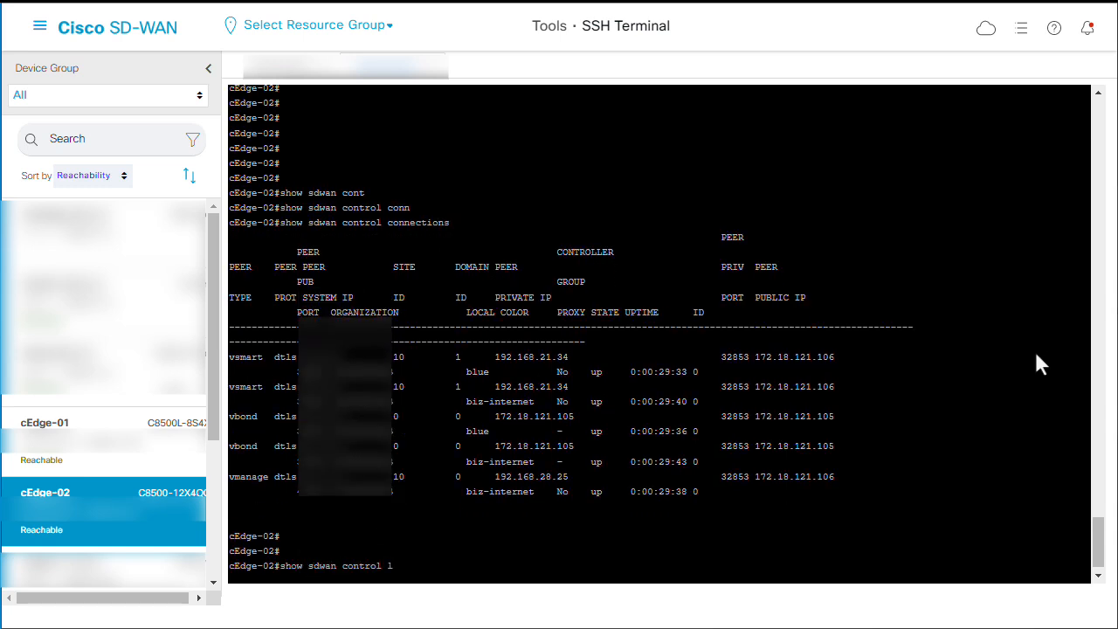
key("Tab")
key("Return")
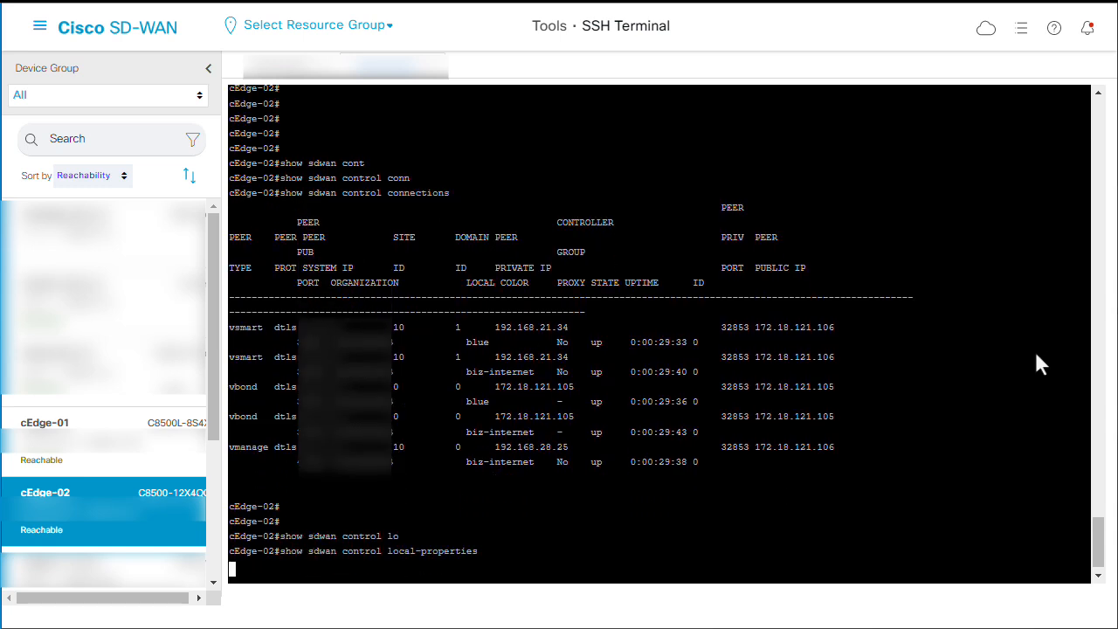